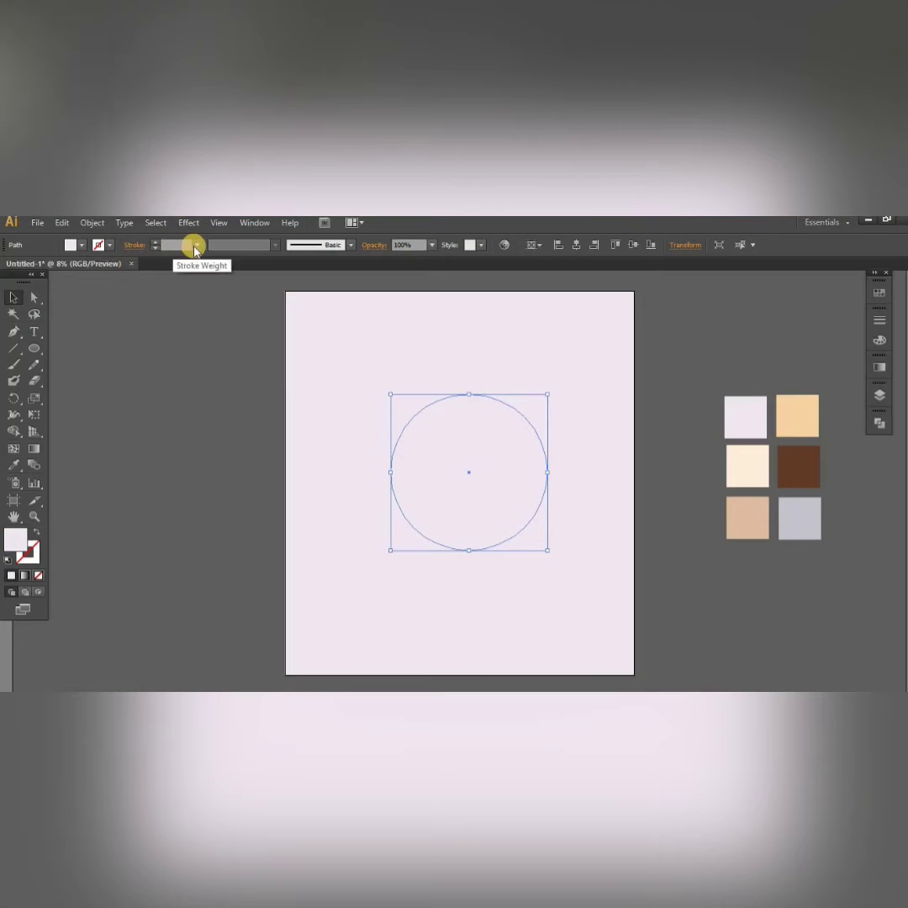
Step: Give the circle a 6 pt stroke and move it to the centre of the artboard, slightly above the middle
{"action": "left_click", "coordinate": [195, 244]}
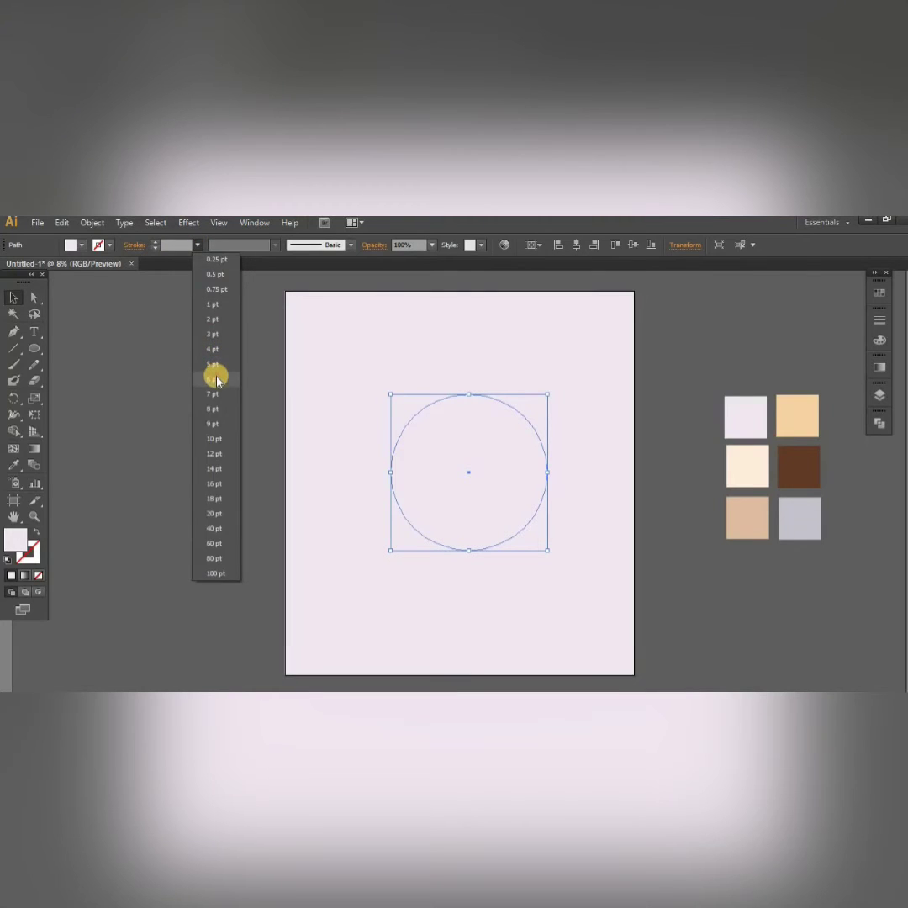
{"action": "left_click", "coordinate": [215, 378]}
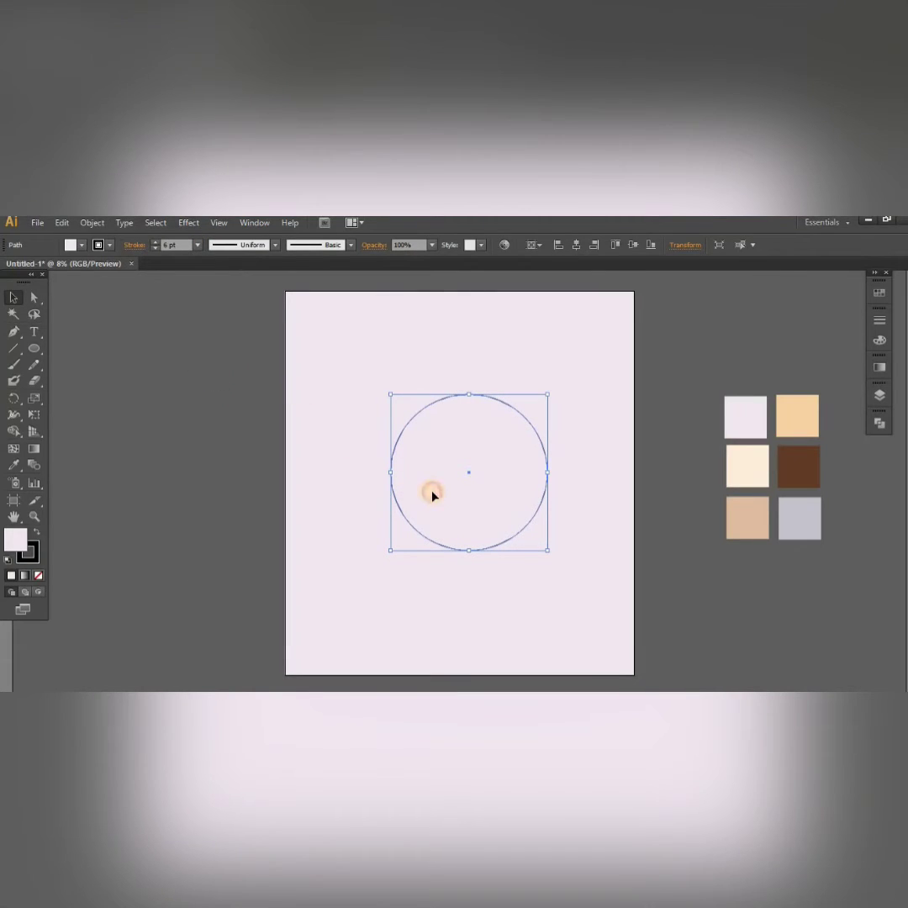
{"action": "left_click_drag", "start_coordinate": [468, 475], "coordinate": [460, 468]}
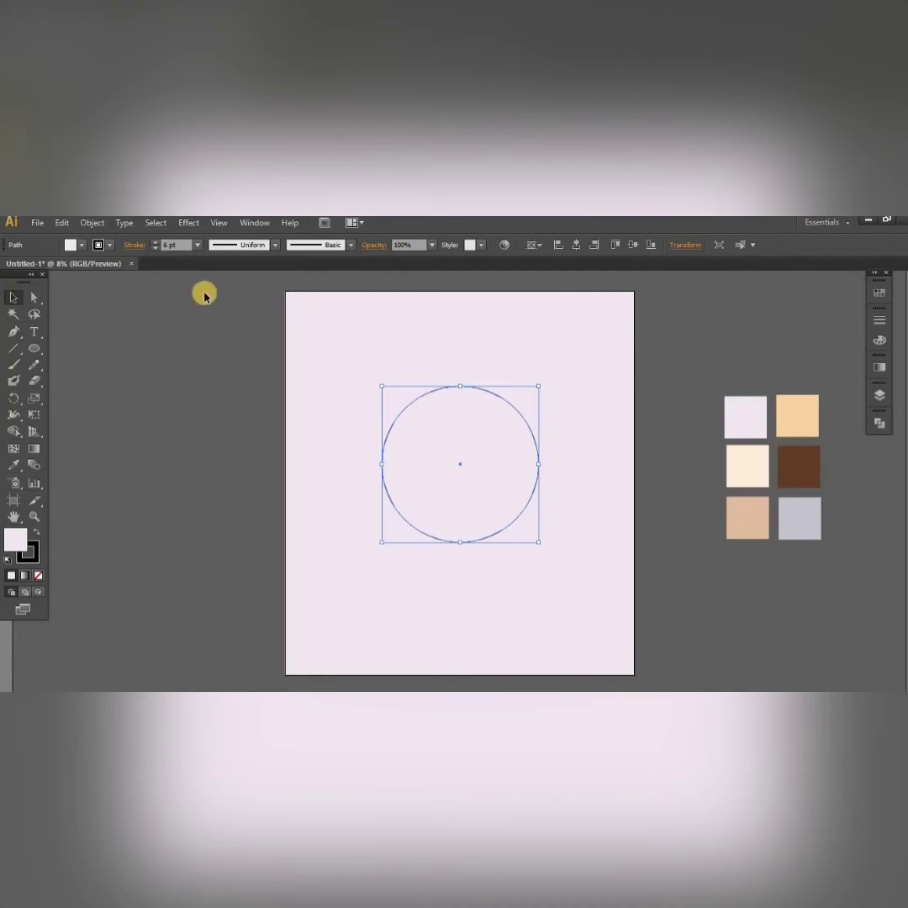
Step: Copy the circle, paste the copy in front, scale it down slightly and centre it inside the original to form the cup rim
{"action": "left_click", "coordinate": [88, 227]}
{"action": "mouse_move", "coordinate": [64, 222]}
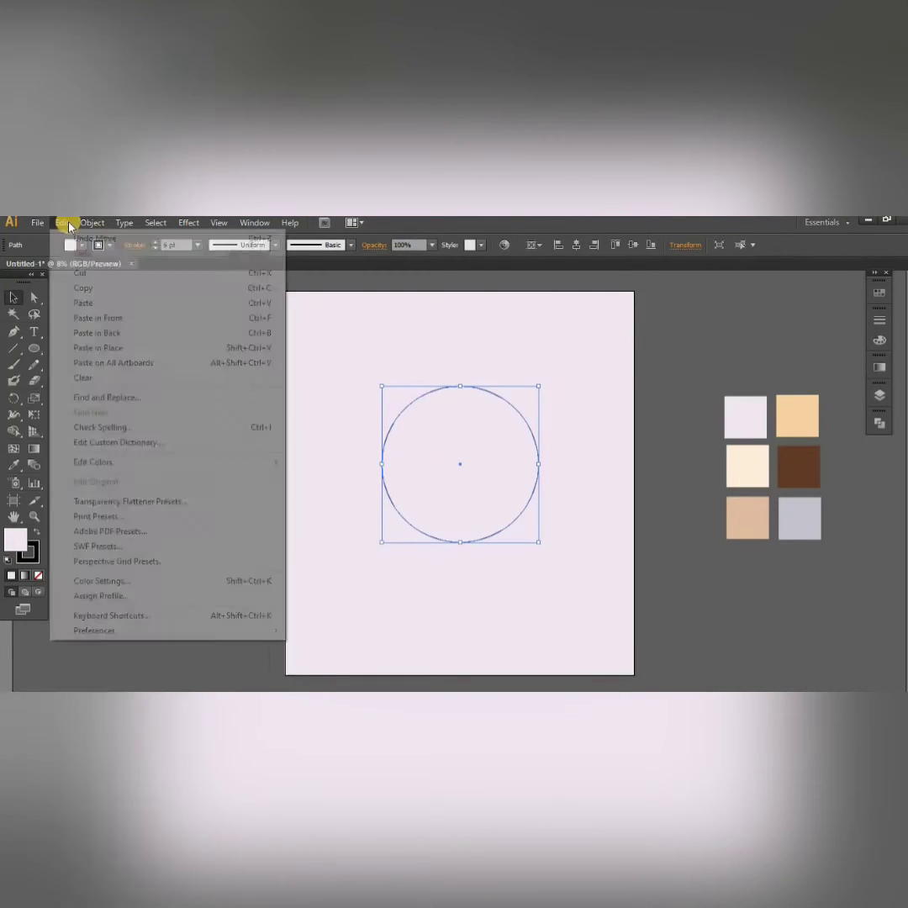
{"action": "left_click", "coordinate": [102, 295]}
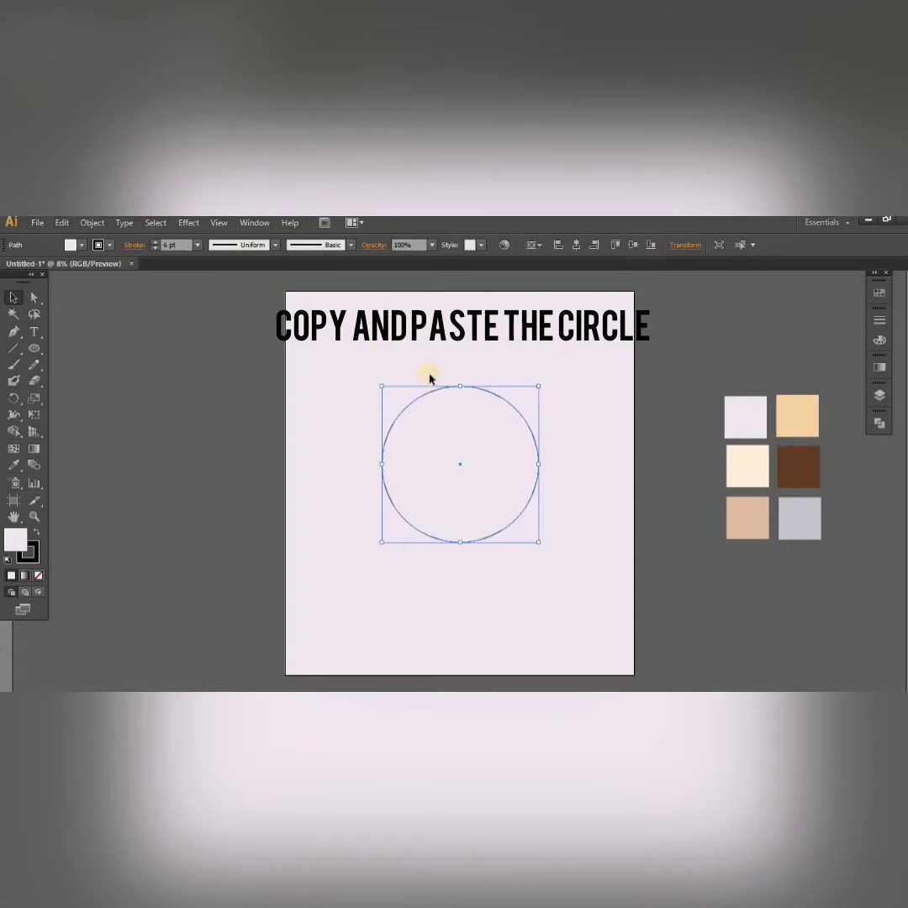
{"action": "left_click", "coordinate": [64, 222]}
{"action": "left_click", "coordinate": [111, 318]}
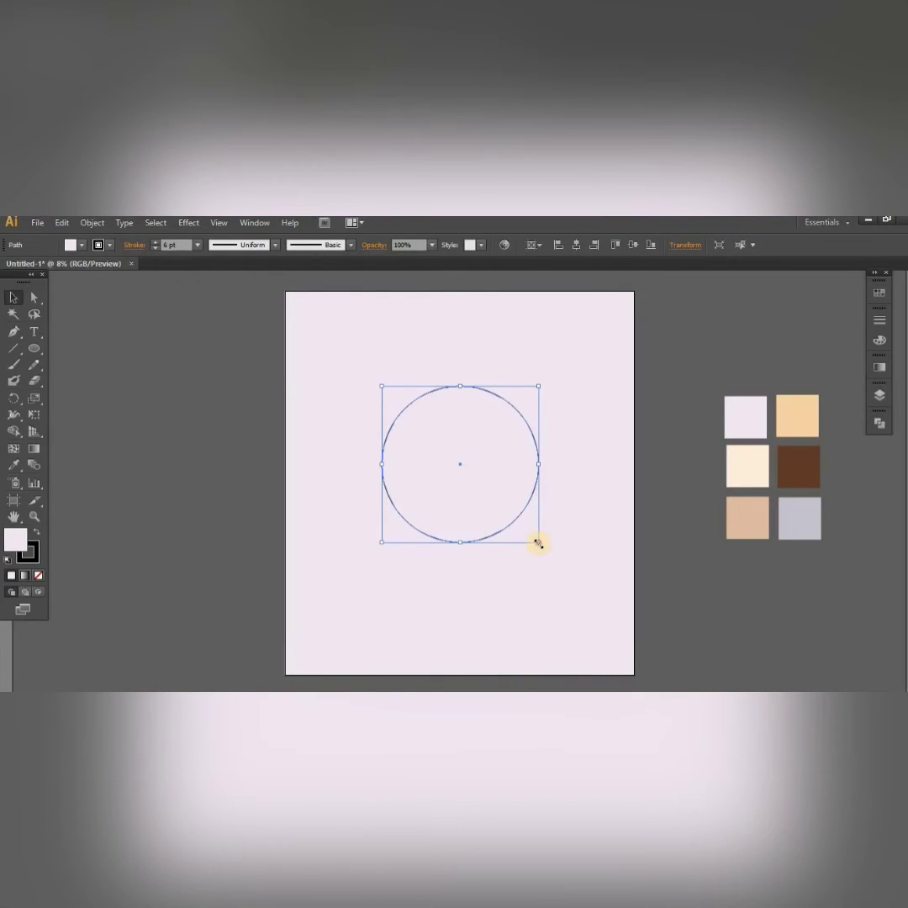
{"action": "left_click_drag", "start_coordinate": [537, 543], "coordinate": [518, 521]}
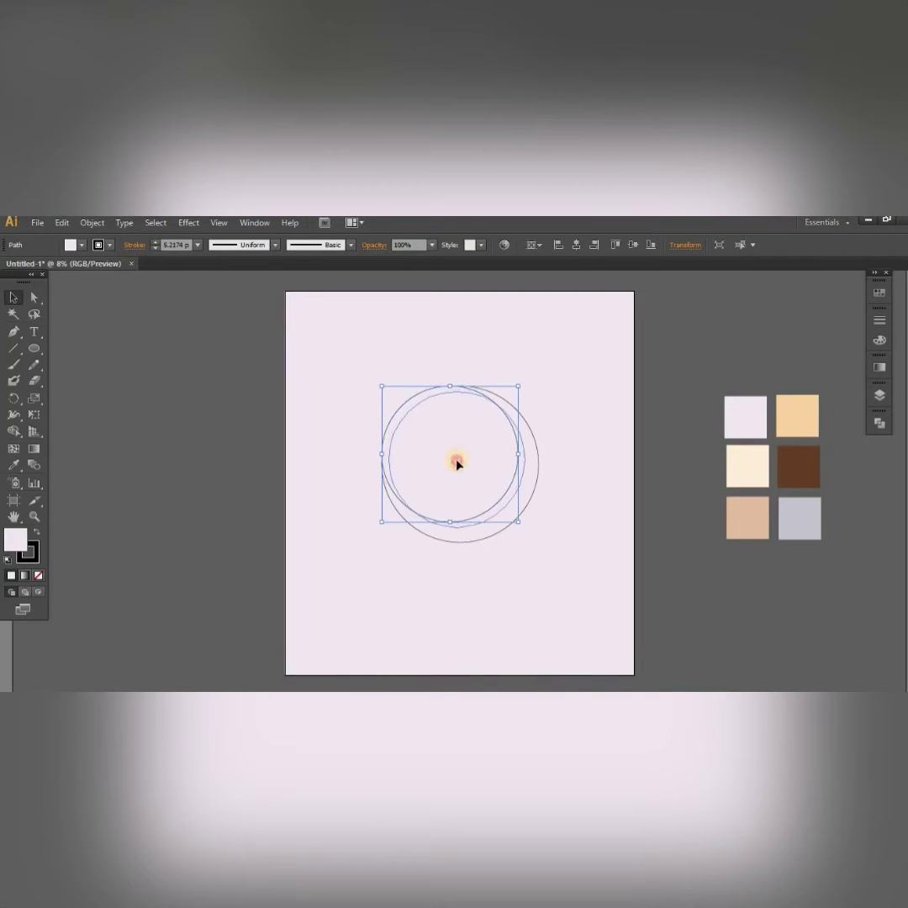
{"action": "left_click_drag", "start_coordinate": [455, 462], "coordinate": [459, 467]}
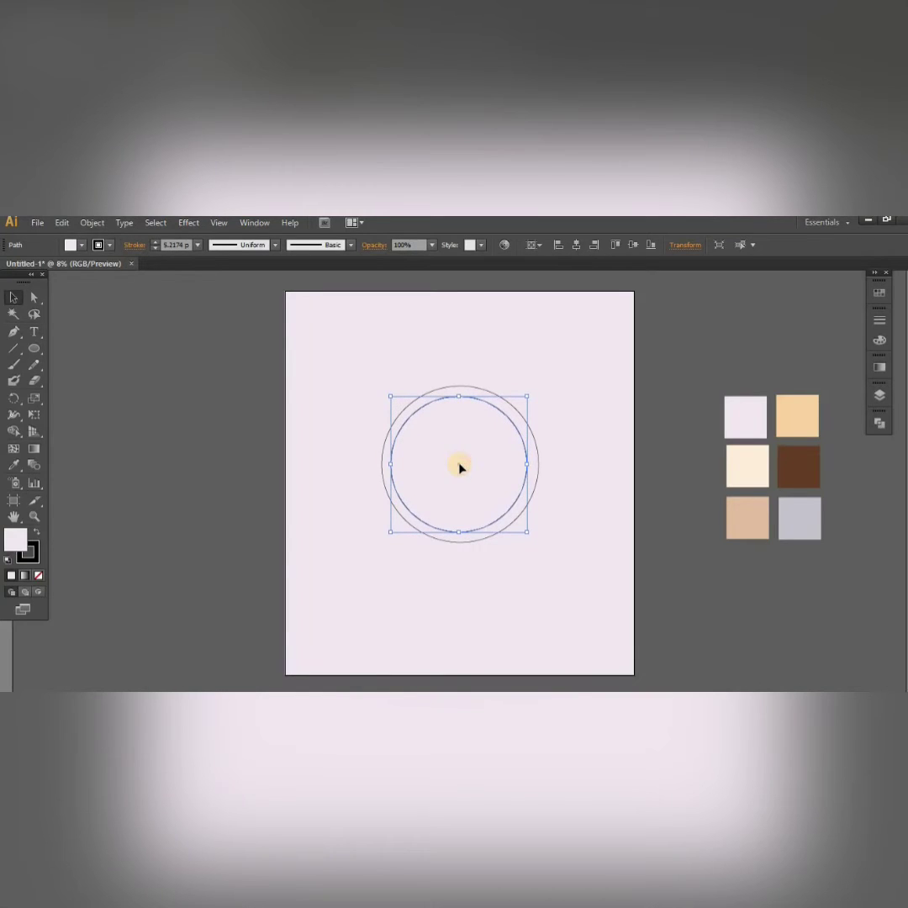
{"action": "left_click", "coordinate": [384, 381]}
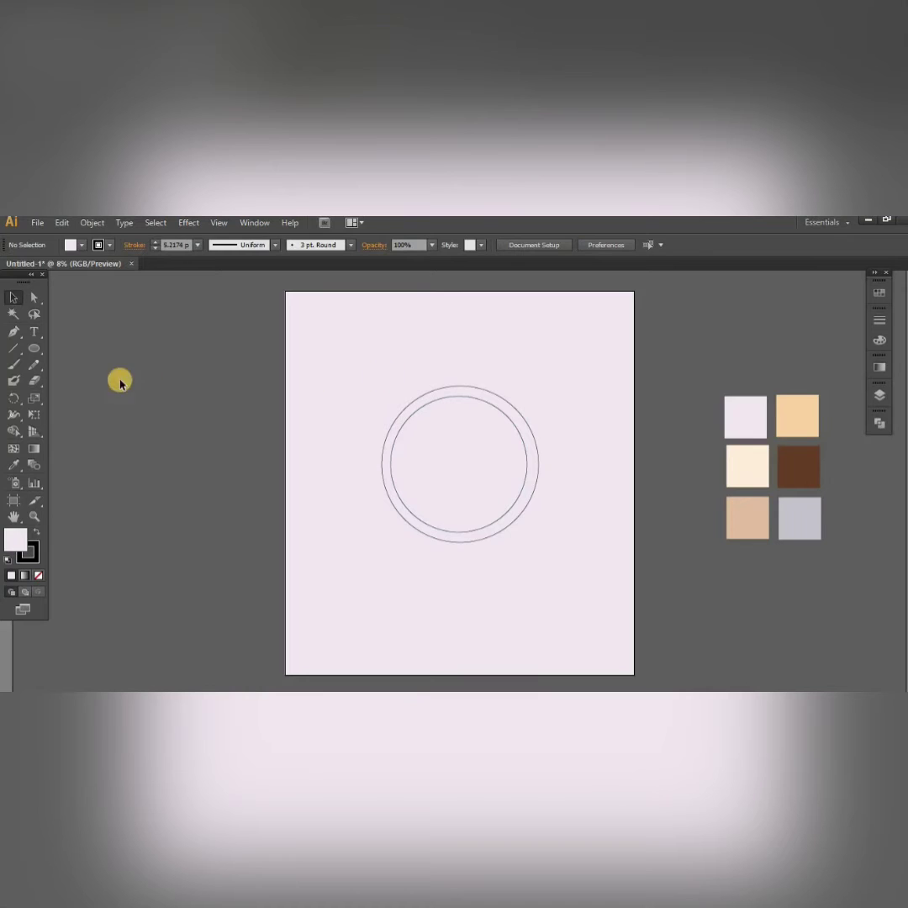
Step: Draw a small handle with the Rounded Rectangle tool at the outer circle's upper-right edge and rotate it to point outward
{"action": "left_click_drag", "start_coordinate": [43, 353], "coordinate": [71, 353]}
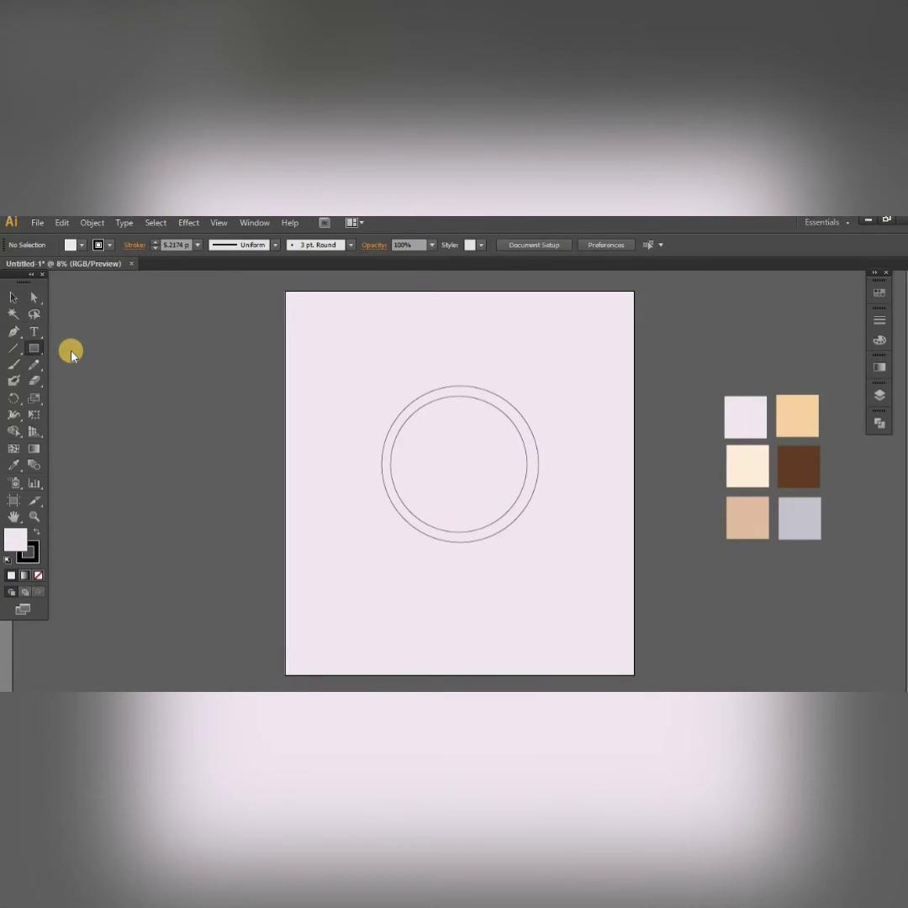
{"action": "left_click_drag", "start_coordinate": [32, 351], "coordinate": [77, 349]}
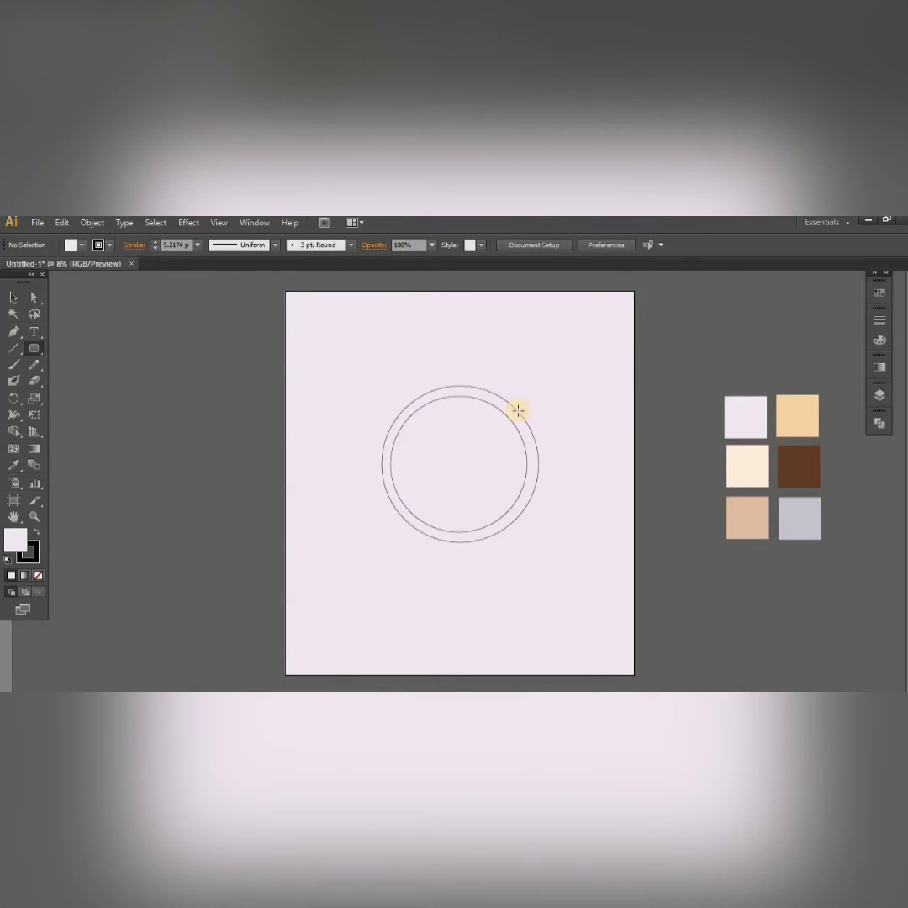
{"action": "left_click_drag", "start_coordinate": [518, 411], "coordinate": [561, 434]}
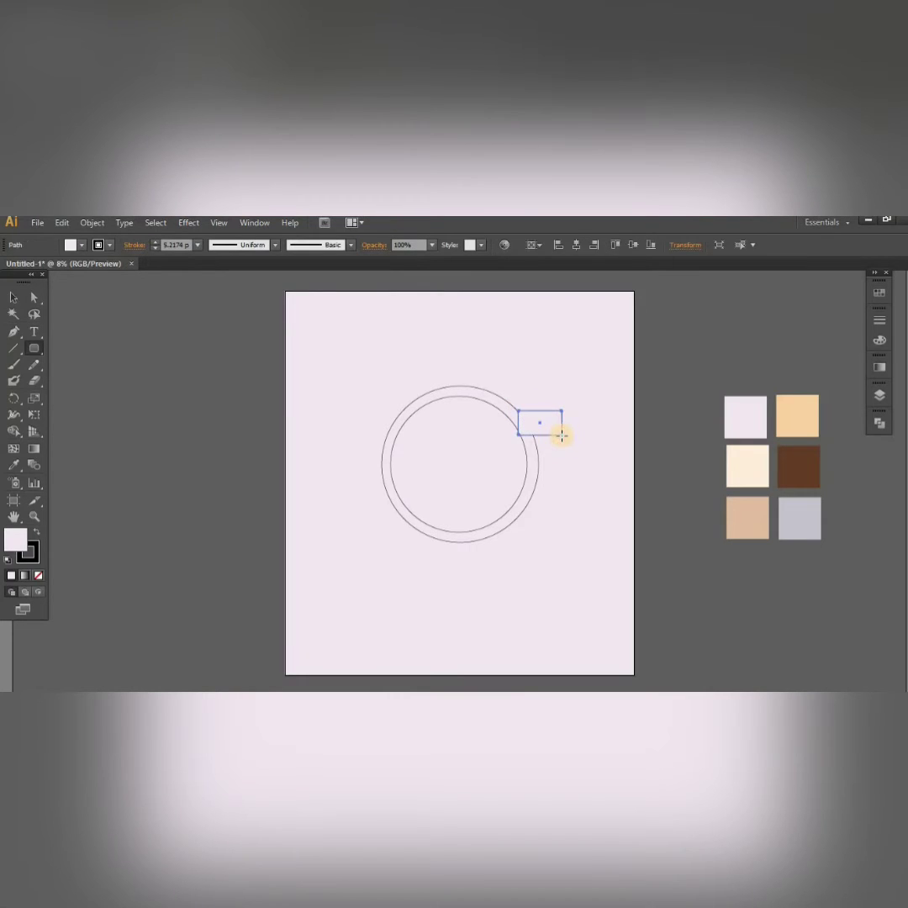
{"action": "key", "text": "v"}
{"action": "left_click_drag", "start_coordinate": [568, 424], "coordinate": [547, 419]}
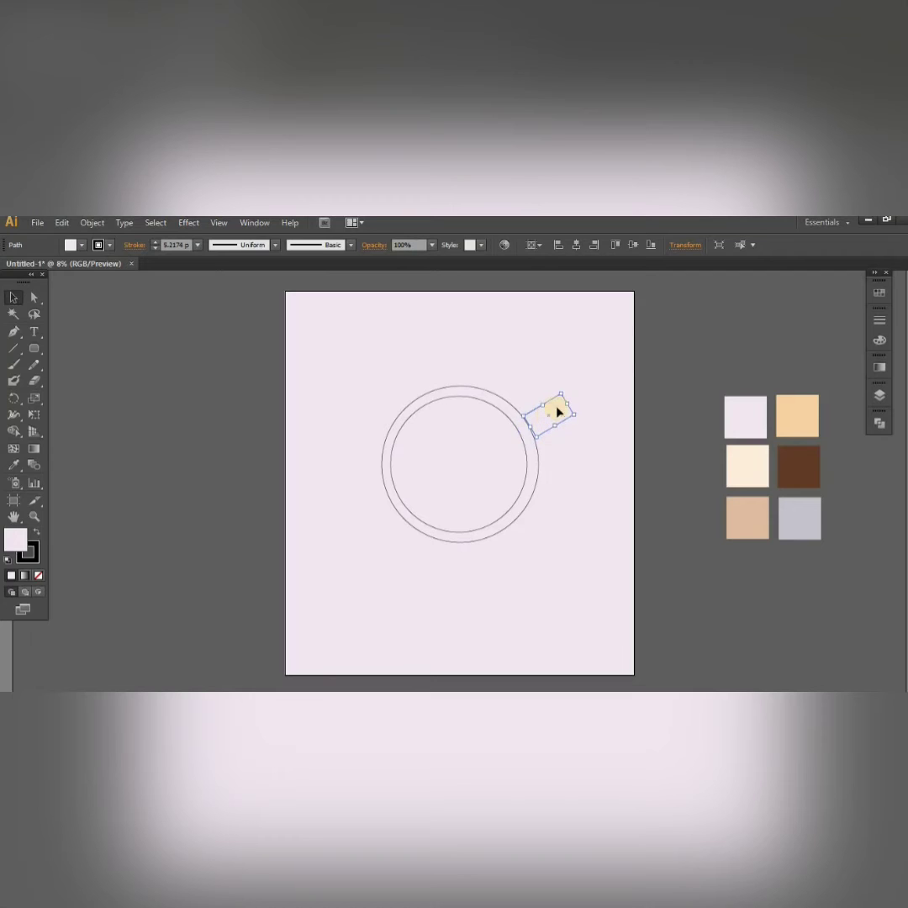
{"action": "key", "text": "ctrl+z"}
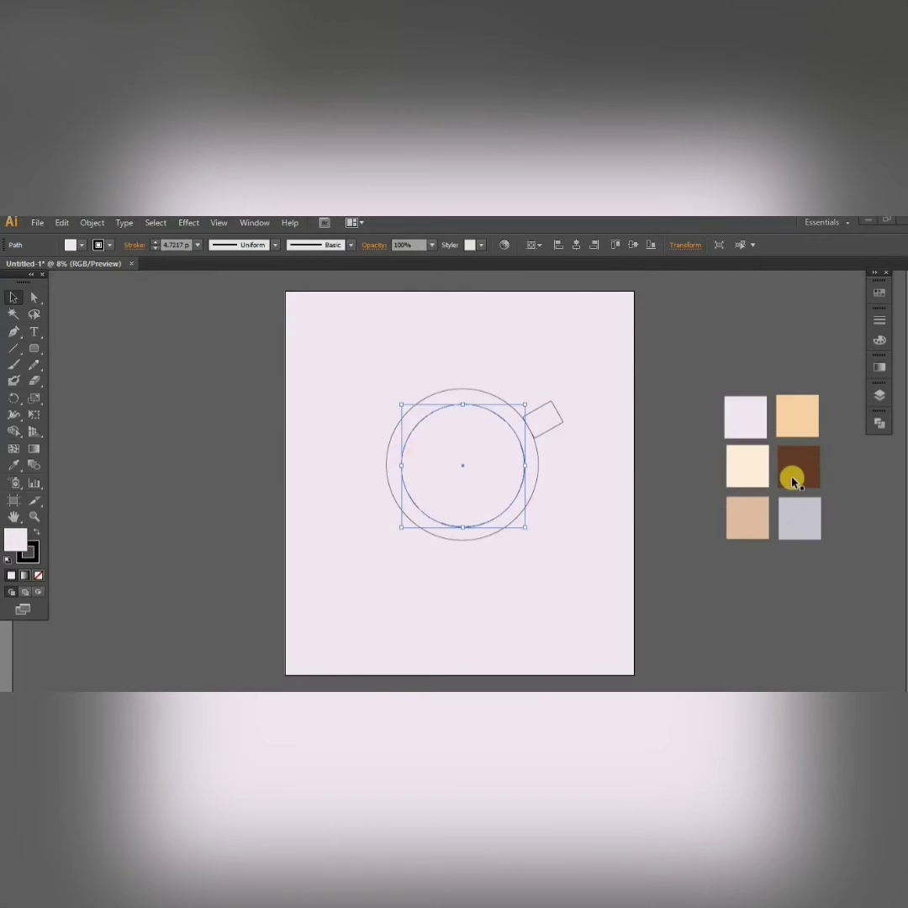
Step: Fill the inner circle with the dark brown palette swatch using the Eyedropper
{"action": "left_click", "coordinate": [13, 465]}
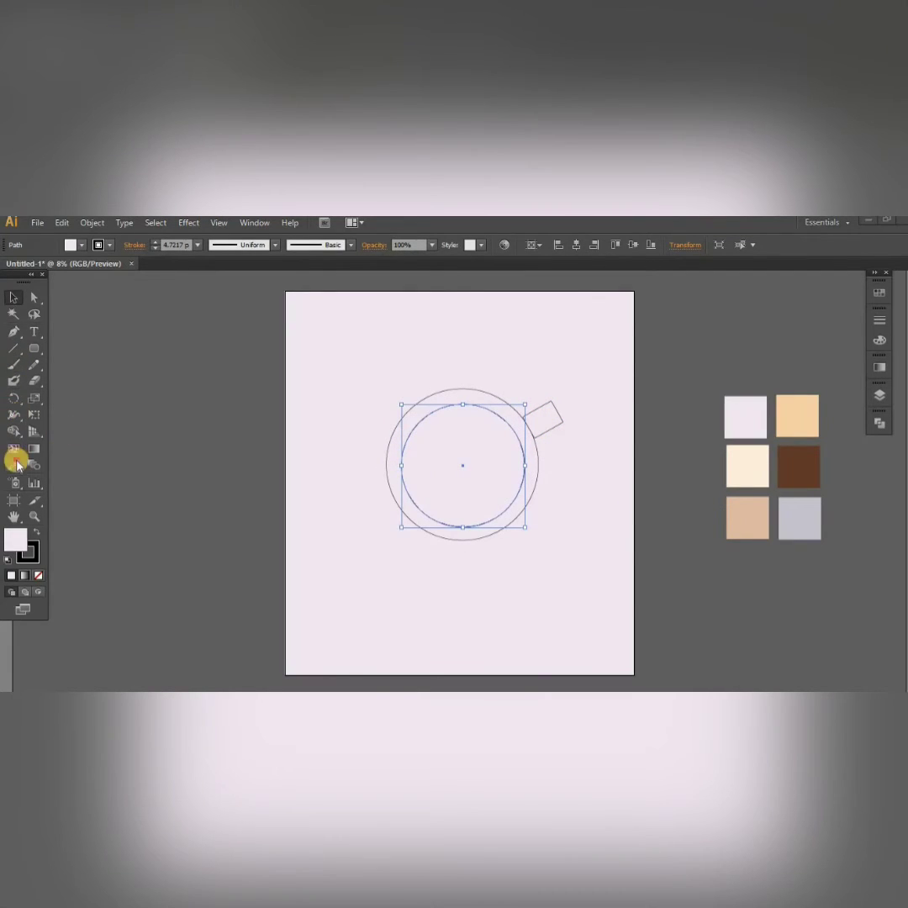
{"action": "left_click", "coordinate": [793, 473]}
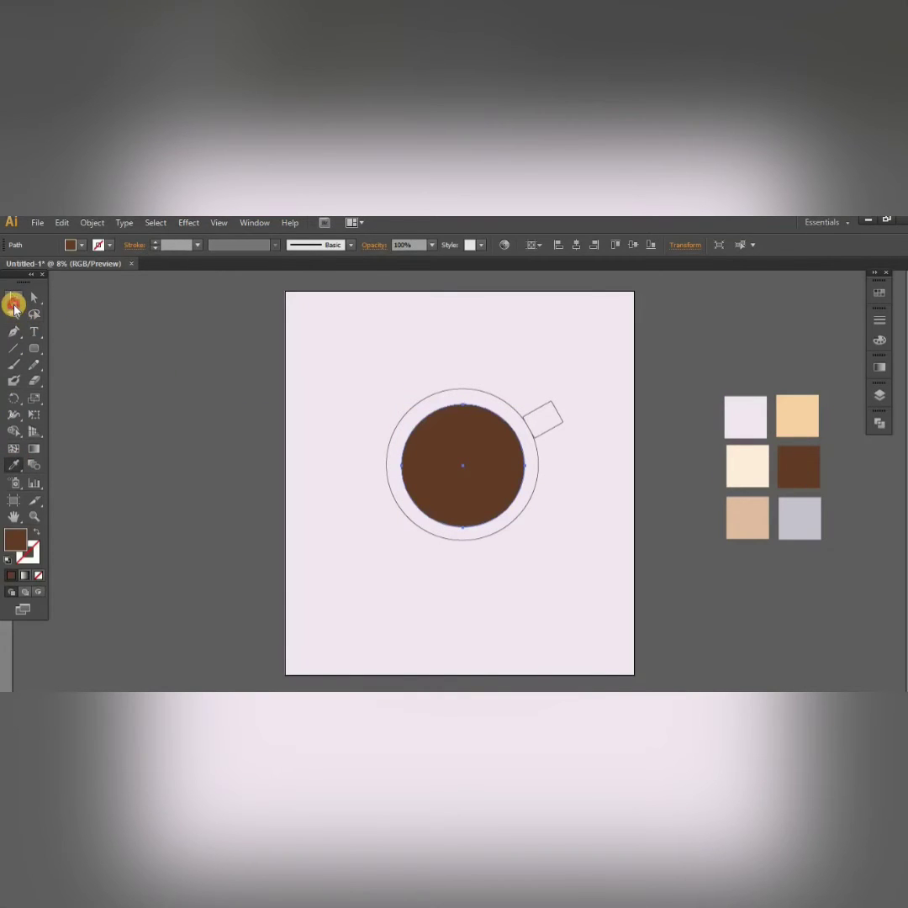
{"action": "left_click", "coordinate": [13, 301]}
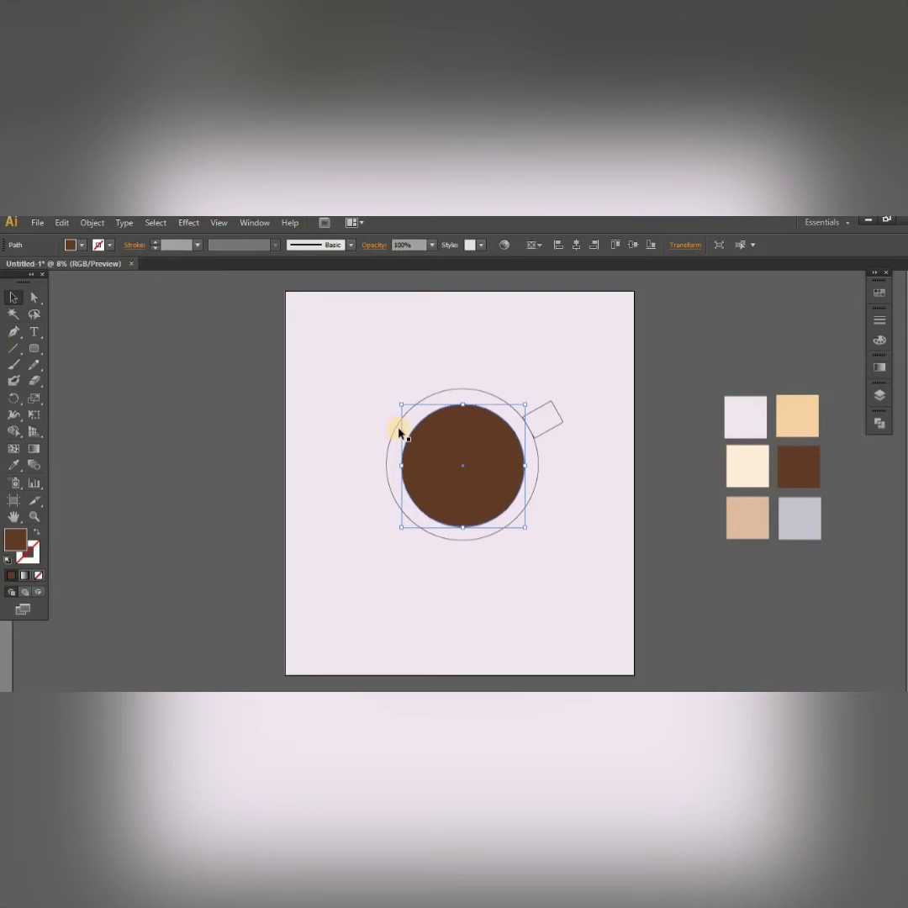
Step: Lock the brown coffee circle
{"action": "key", "text": "p"}
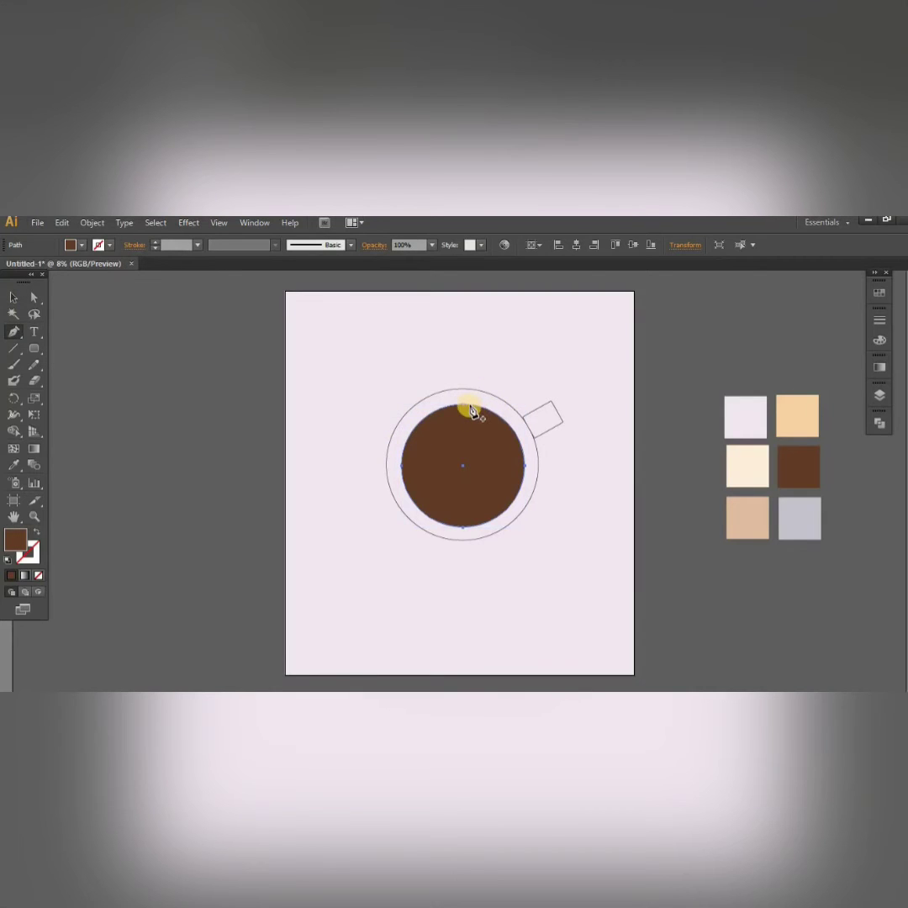
{"action": "left_click", "coordinate": [91, 223]}
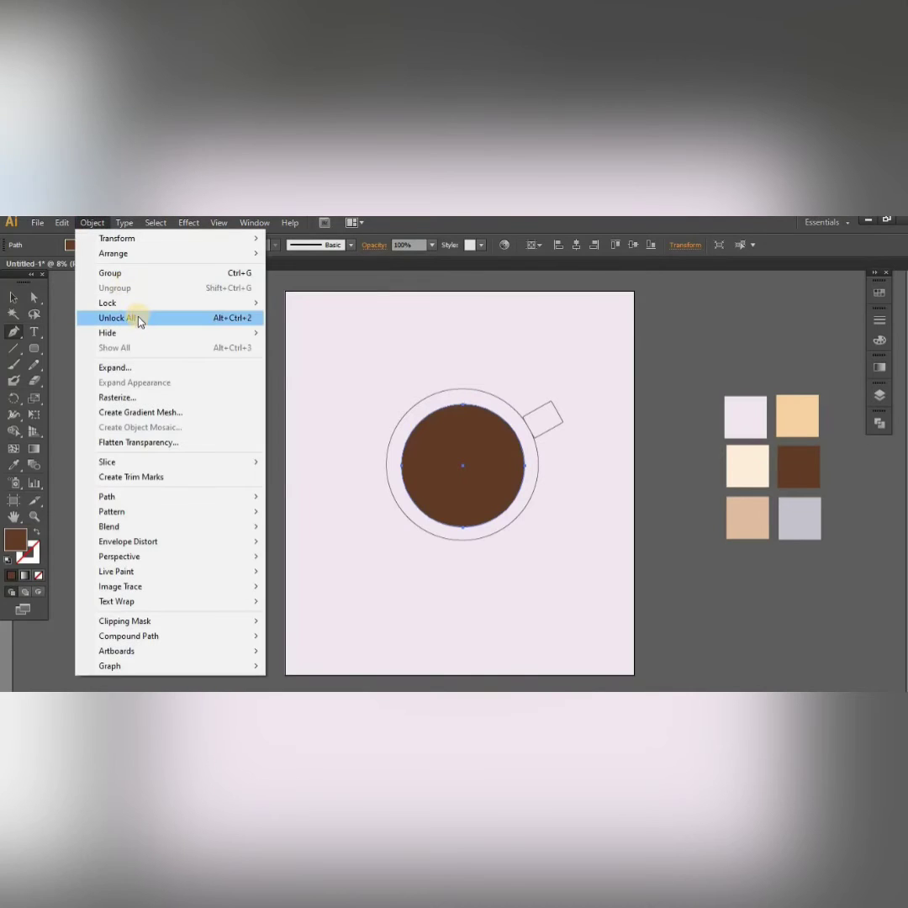
{"action": "mouse_move", "coordinate": [145, 307]}
{"action": "left_click", "coordinate": [293, 304]}
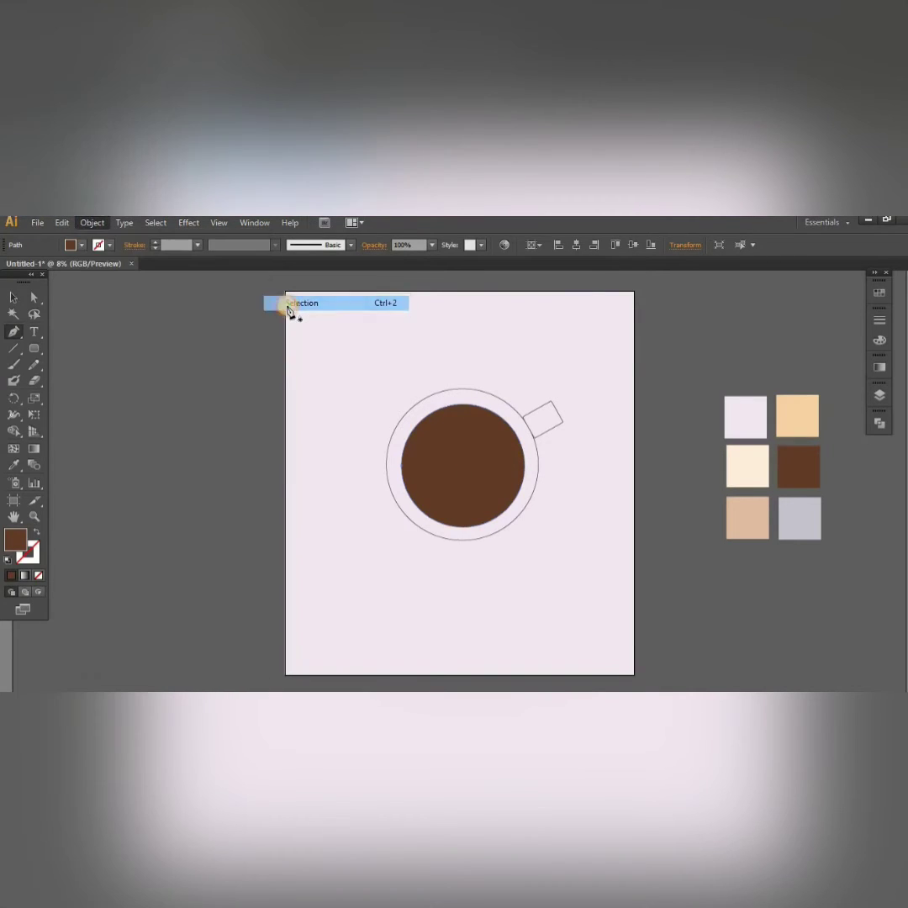
Step: Draw a closed foam shape with the Pen tool, wavy through the coffee and curved along the circle's left edge
{"action": "left_click", "coordinate": [448, 411]}
{"action": "left_click", "coordinate": [447, 430]}
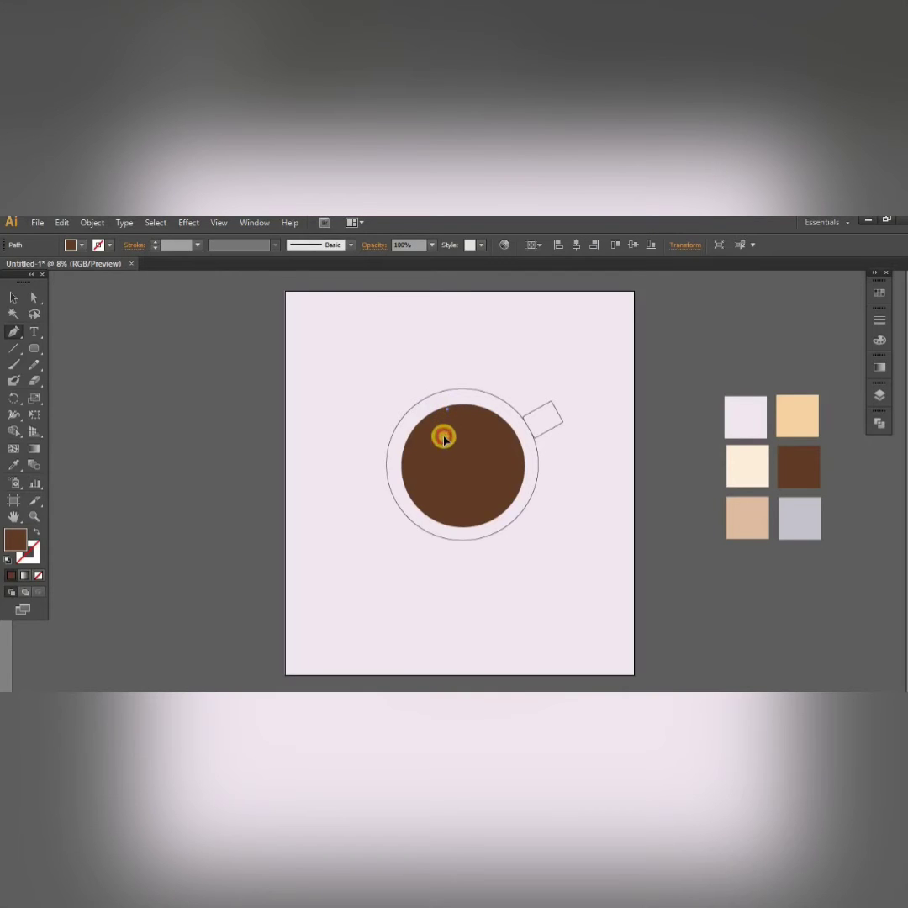
{"action": "left_click", "coordinate": [435, 445]}
{"action": "left_click", "coordinate": [435, 443]}
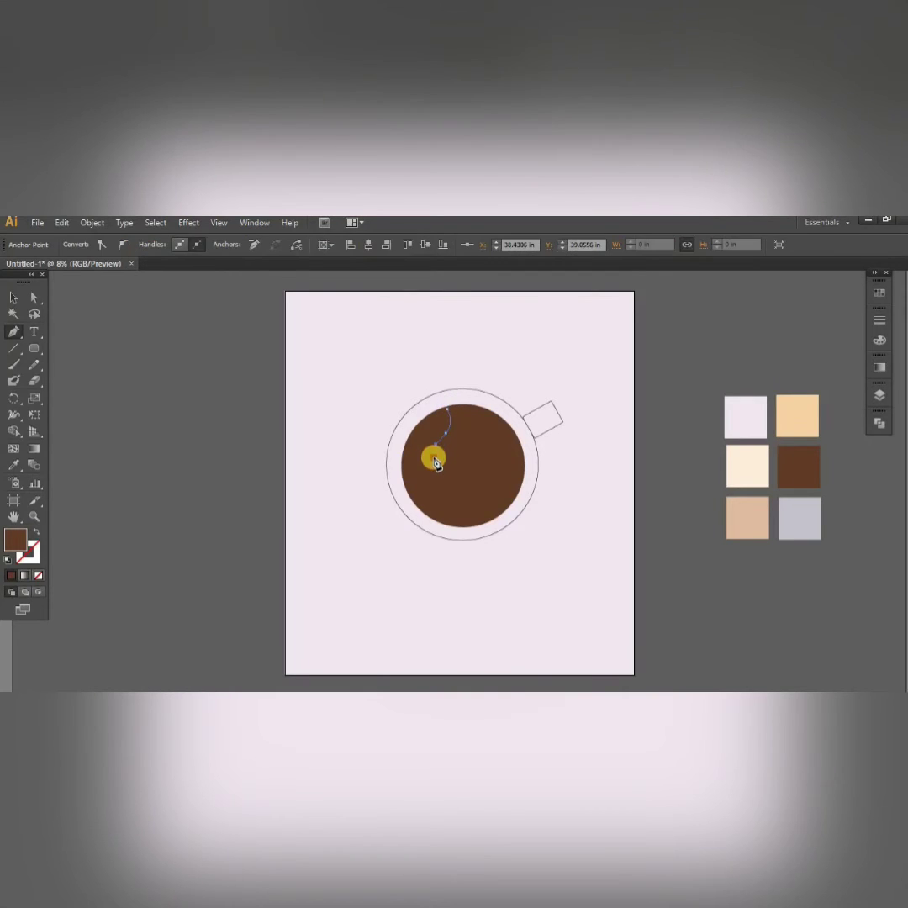
{"action": "mouse_move", "coordinate": [434, 458]}
{"action": "left_mouse_down"}
{"action": "mouse_move", "coordinate": [438, 470]}
{"action": "mouse_move", "coordinate": [426, 480]}
{"action": "mouse_move", "coordinate": [438, 494]}
{"action": "mouse_move", "coordinate": [422, 509]}
{"action": "mouse_move", "coordinate": [438, 520]}
{"action": "left_mouse_up"}
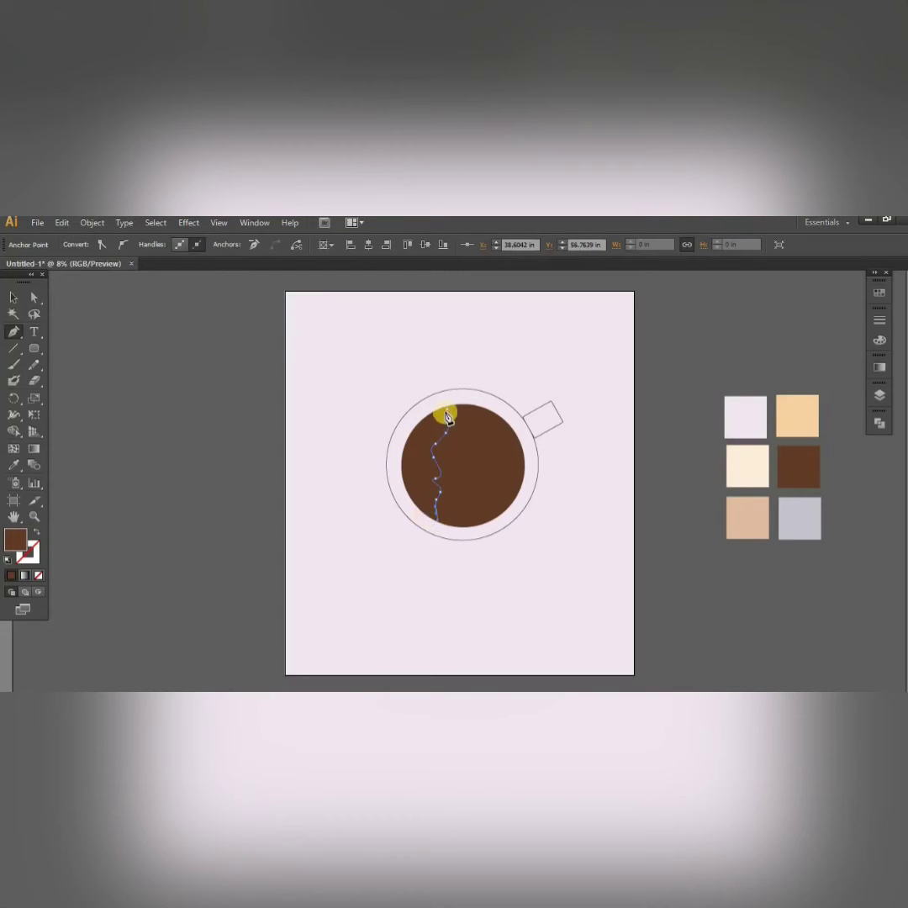
{"action": "mouse_move", "coordinate": [447, 413]}
{"action": "left_mouse_down"}
{"action": "mouse_move", "coordinate": [525, 400]}
{"action": "mouse_move", "coordinate": [543, 365]}
{"action": "left_mouse_up"}
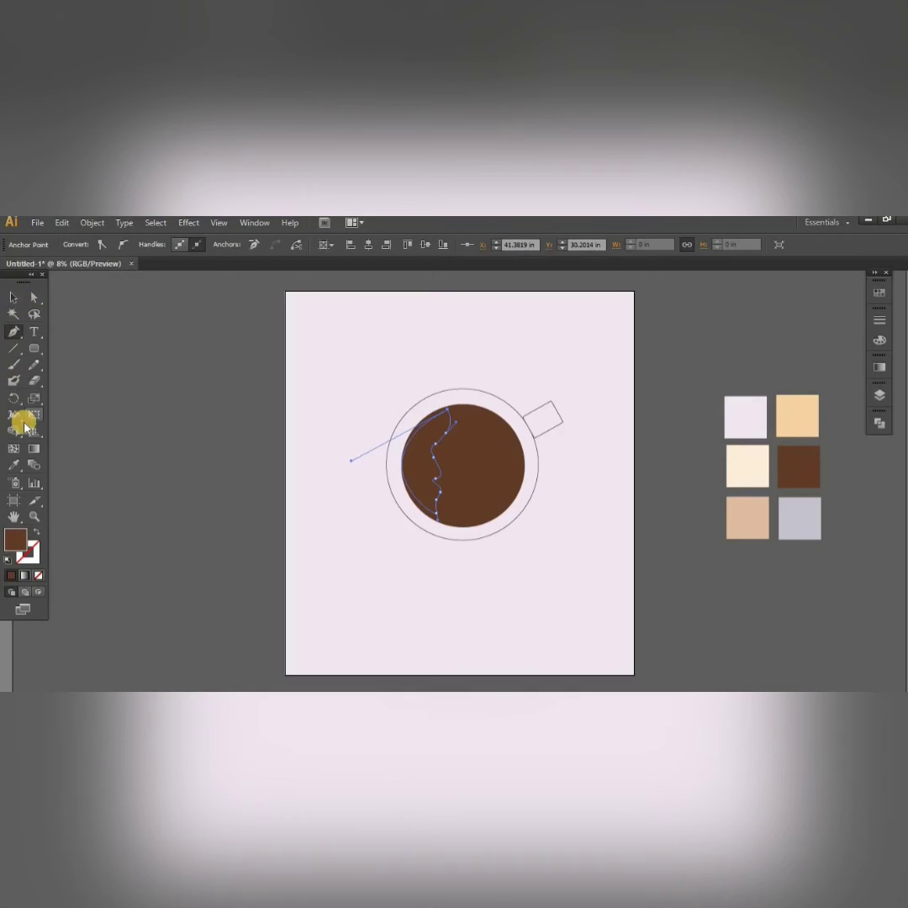
Step: Fill the foam shape with the tan palette swatch using the Eyedropper
{"action": "left_click", "coordinate": [13, 464]}
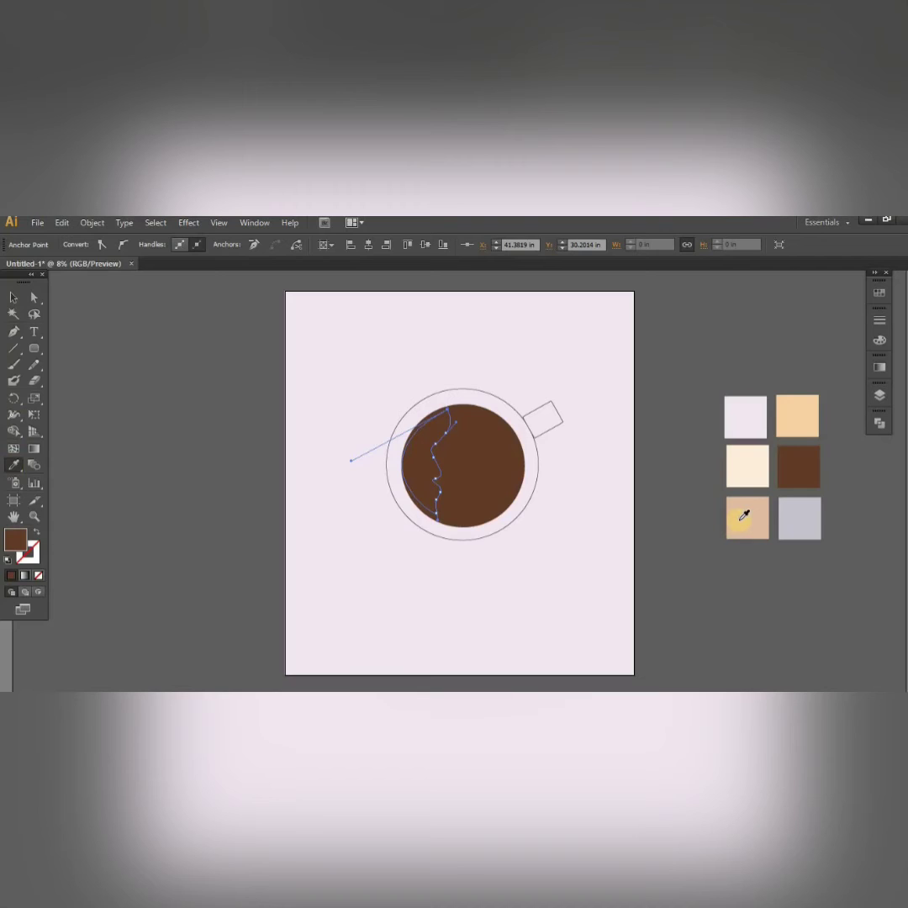
{"action": "left_click", "coordinate": [14, 298]}
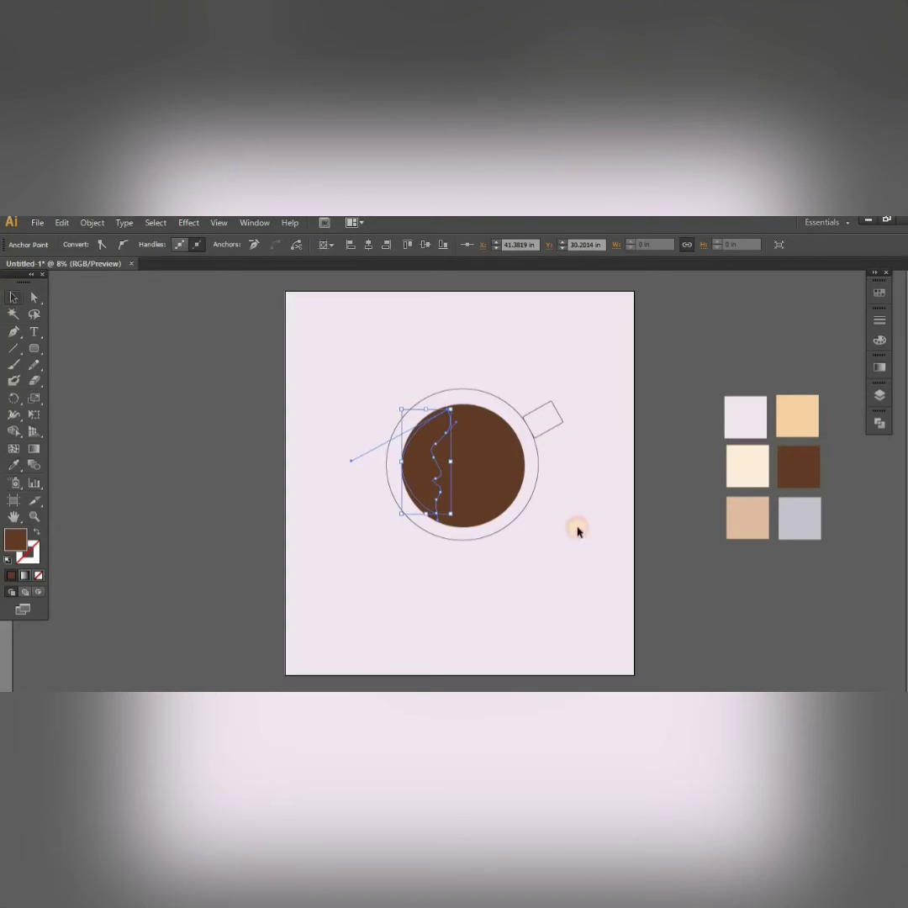
{"action": "left_click", "coordinate": [20, 471]}
{"action": "left_click", "coordinate": [751, 508]}
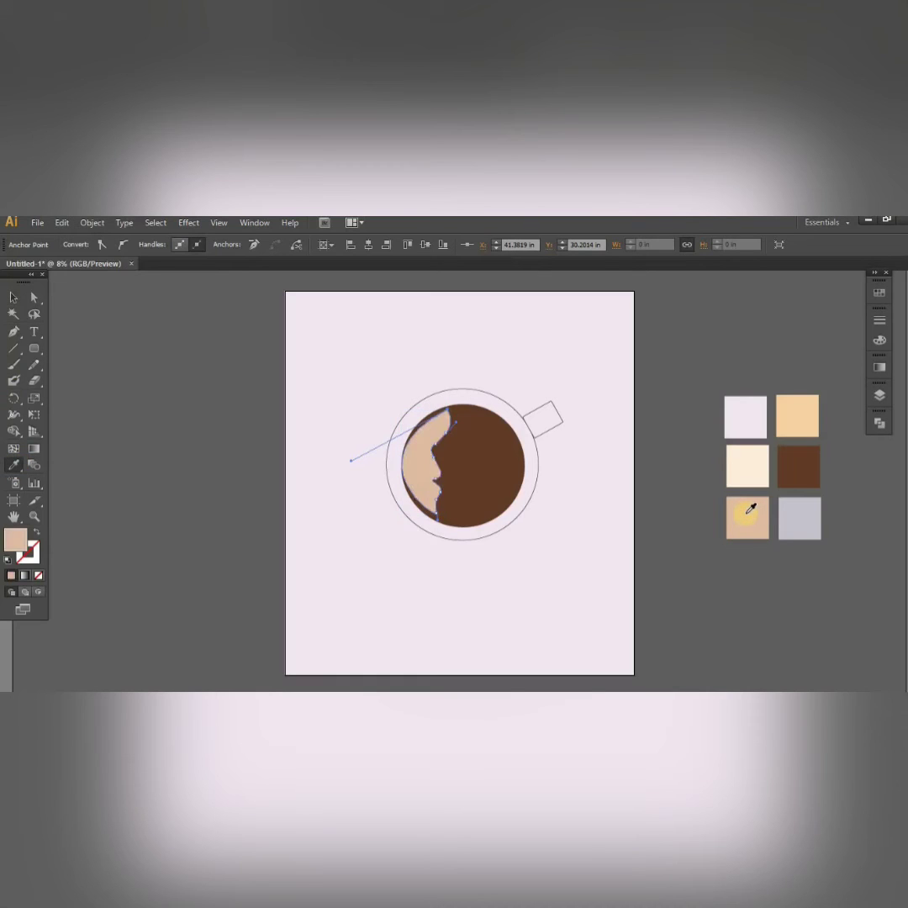
{"action": "left_click", "coordinate": [14, 297]}
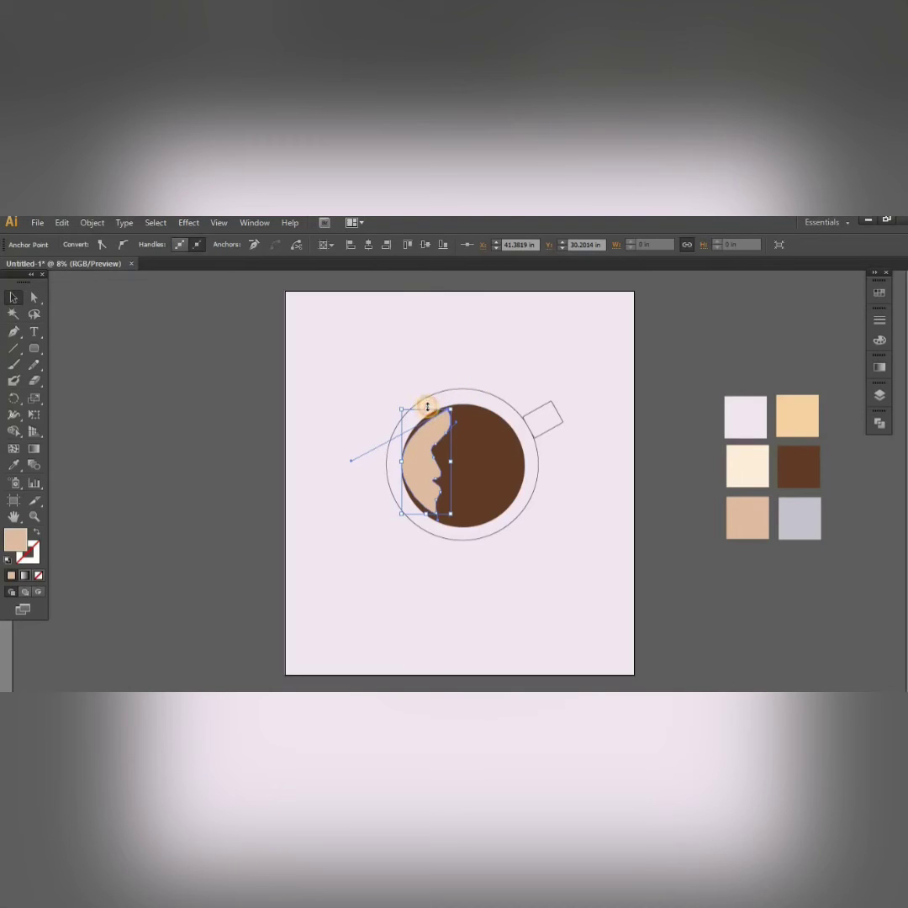
Step: Stretch the foam shape vertically and rotate it slightly so it follows the coffee circle's left edge
{"action": "left_click_drag", "start_coordinate": [427, 406], "coordinate": [426, 404]}
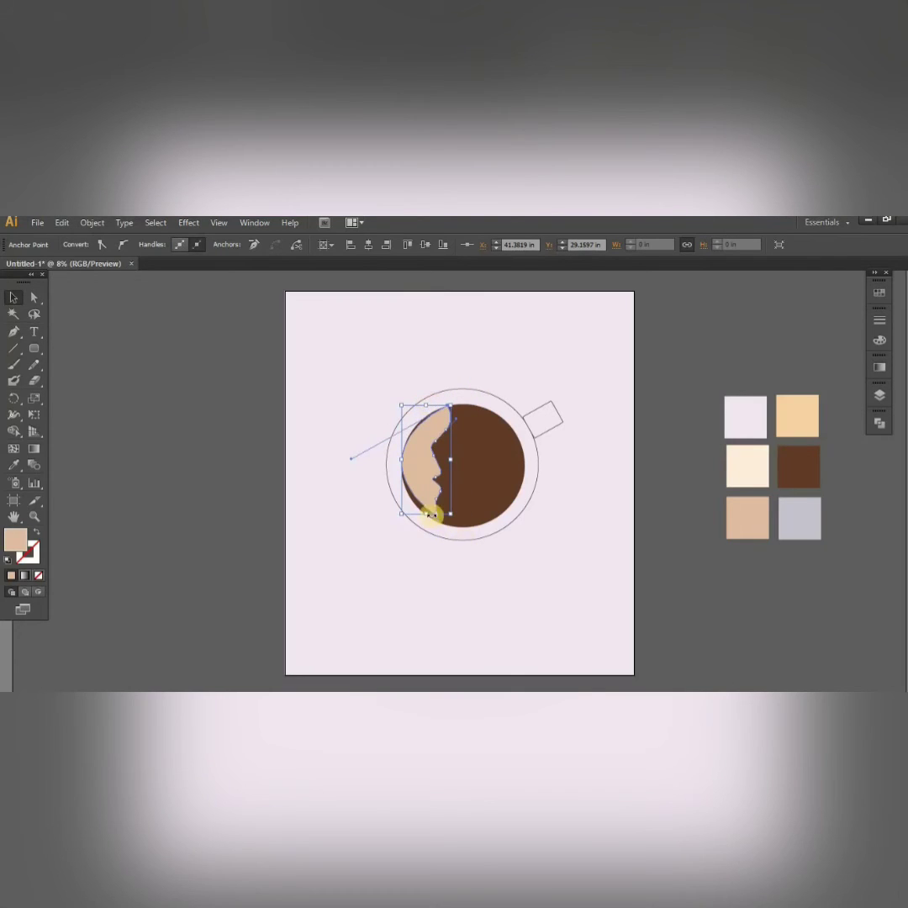
{"action": "left_click_drag", "start_coordinate": [427, 515], "coordinate": [429, 523]}
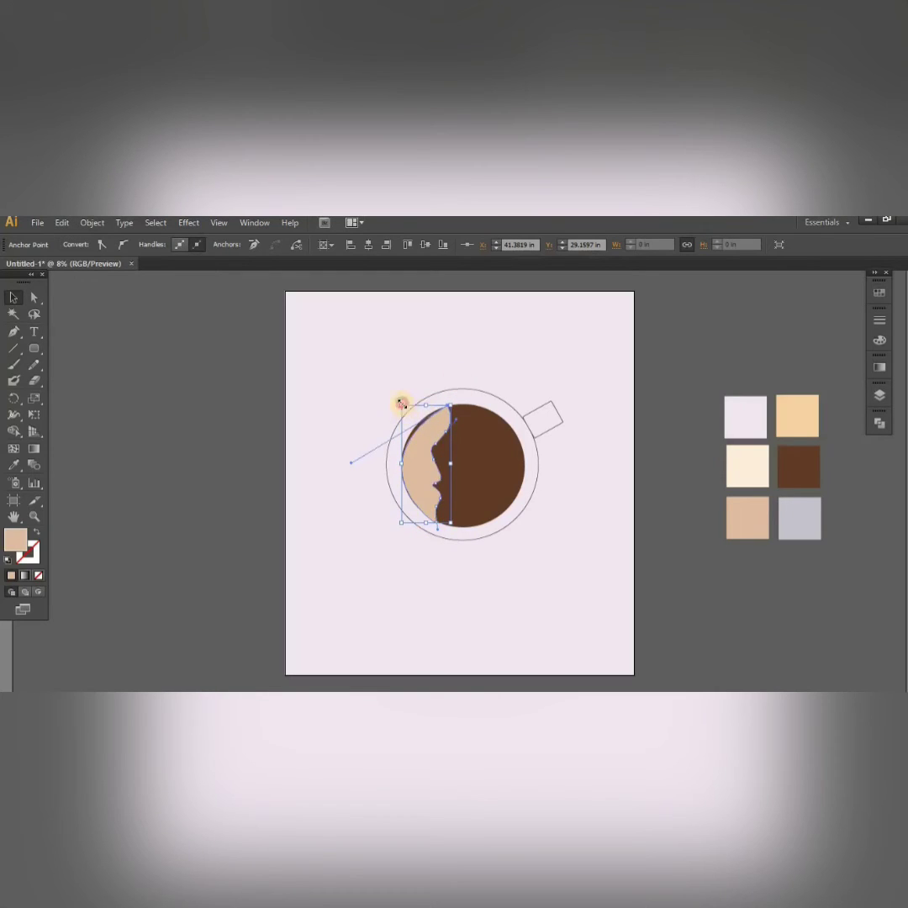
{"action": "left_click_drag", "start_coordinate": [402, 403], "coordinate": [455, 395]}
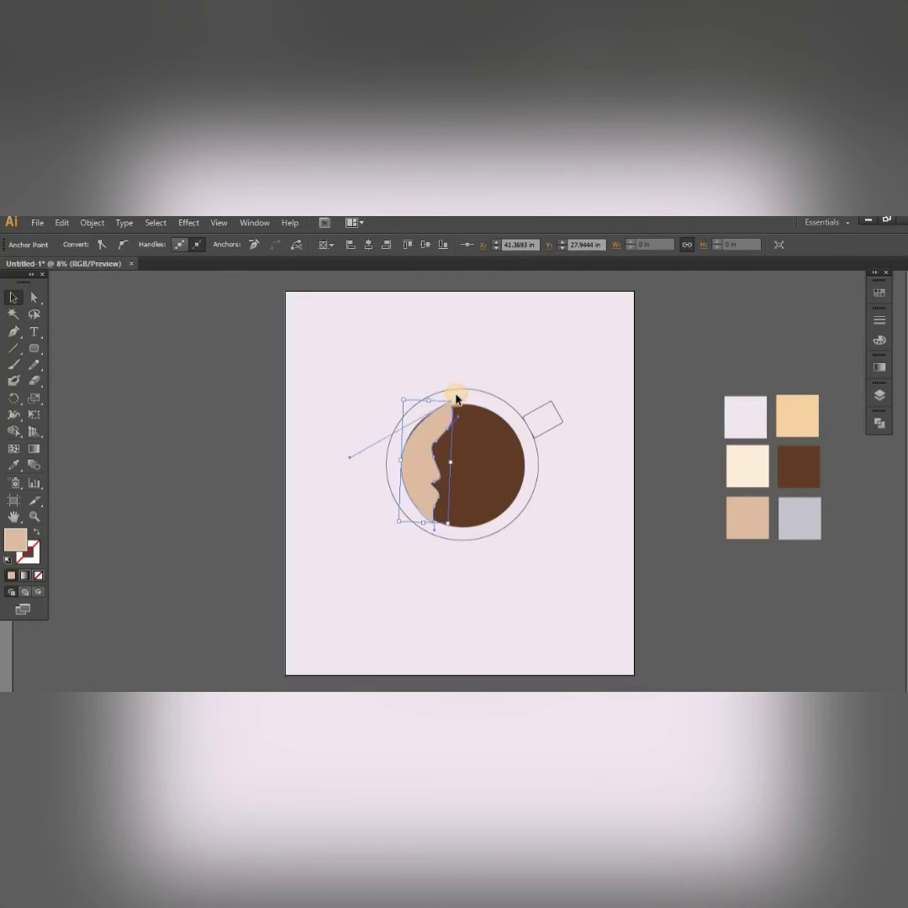
{"action": "left_click", "coordinate": [403, 394]}
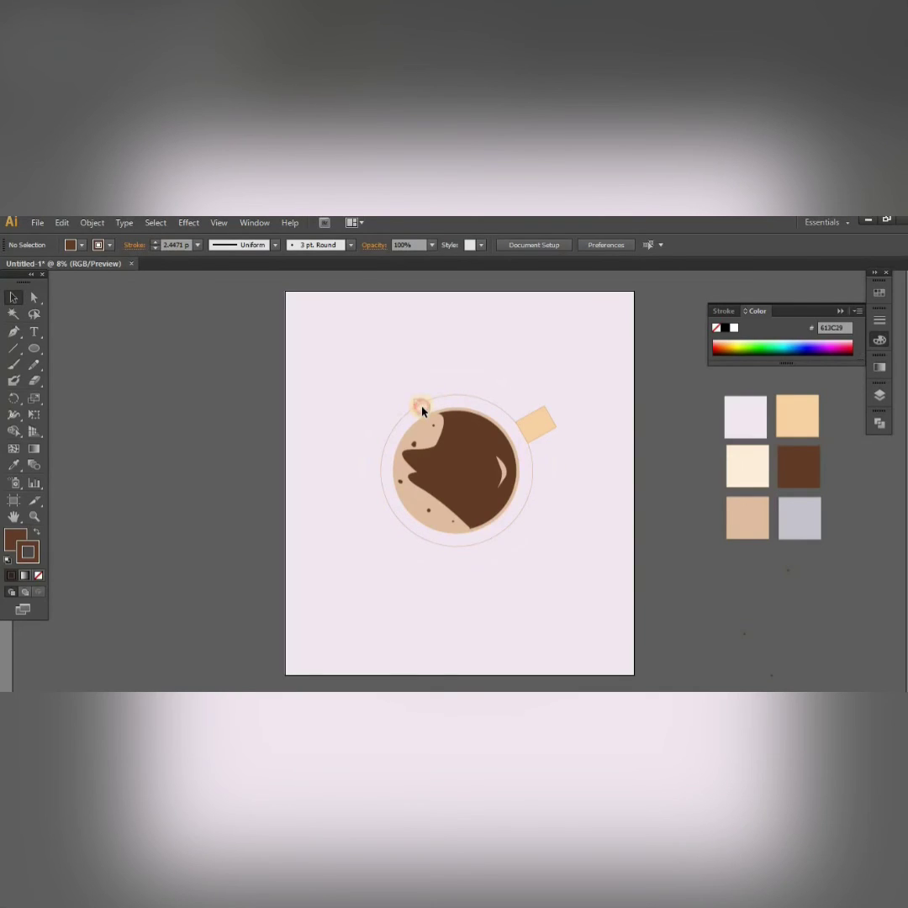
Step: Fill the outer cup circle with the light orange palette swatch using the Eyedropper
{"action": "left_click", "coordinate": [421, 409]}
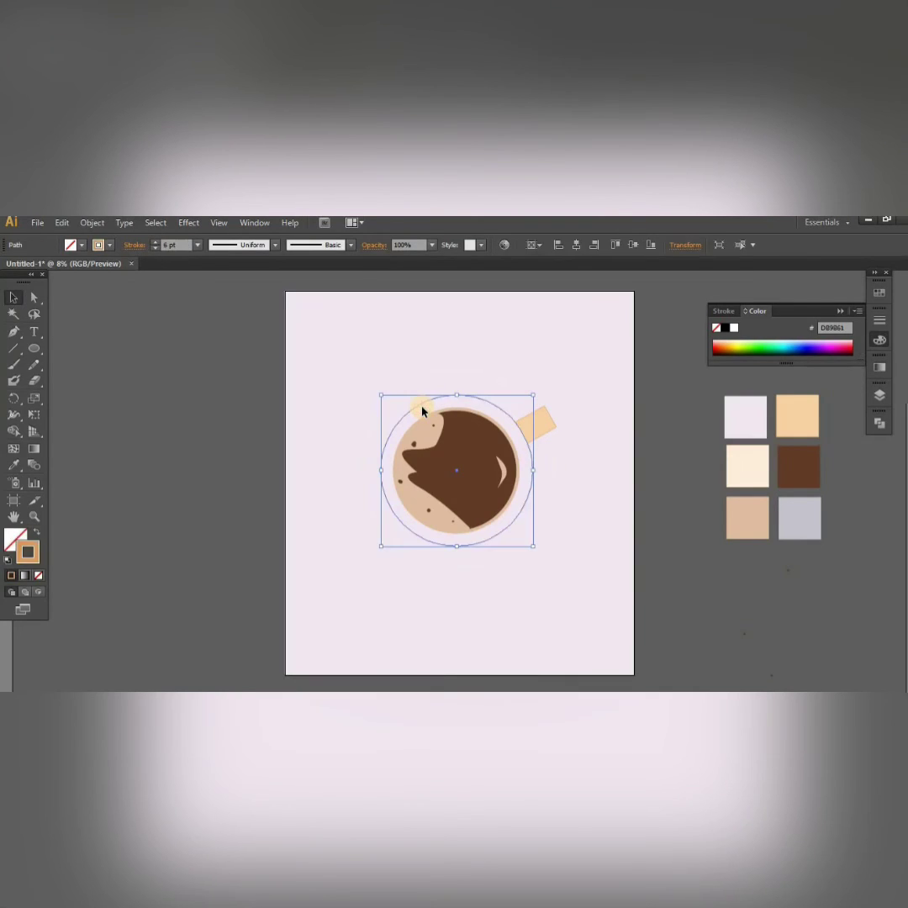
{"action": "left_click", "coordinate": [15, 465]}
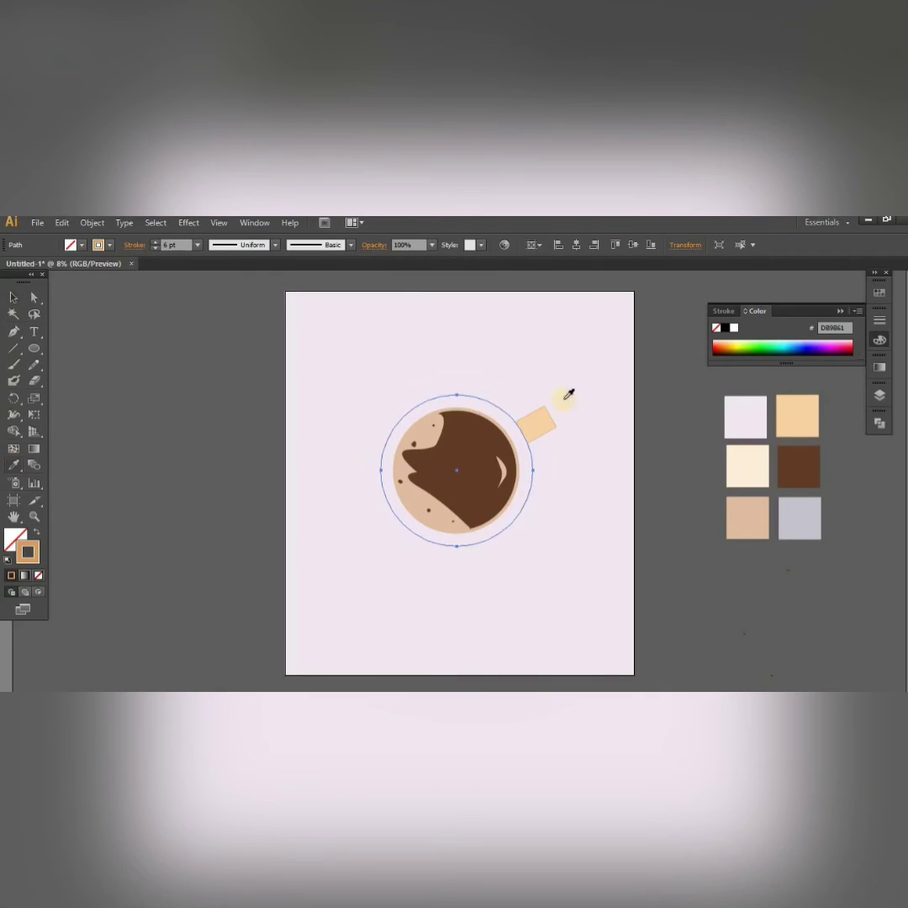
{"action": "left_click", "coordinate": [800, 410]}
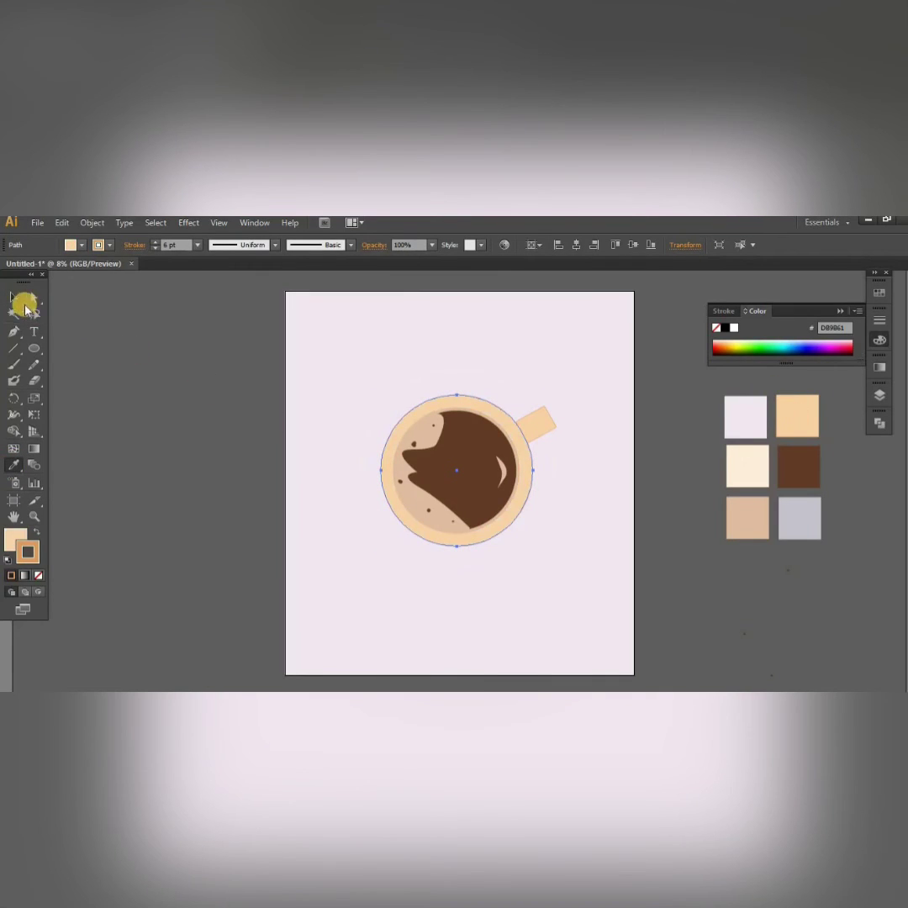
Step: Fill the large saucer circle around the cup with the cream palette swatch using the Eyedropper, leaving it deselected
{"action": "left_click", "coordinate": [14, 299]}
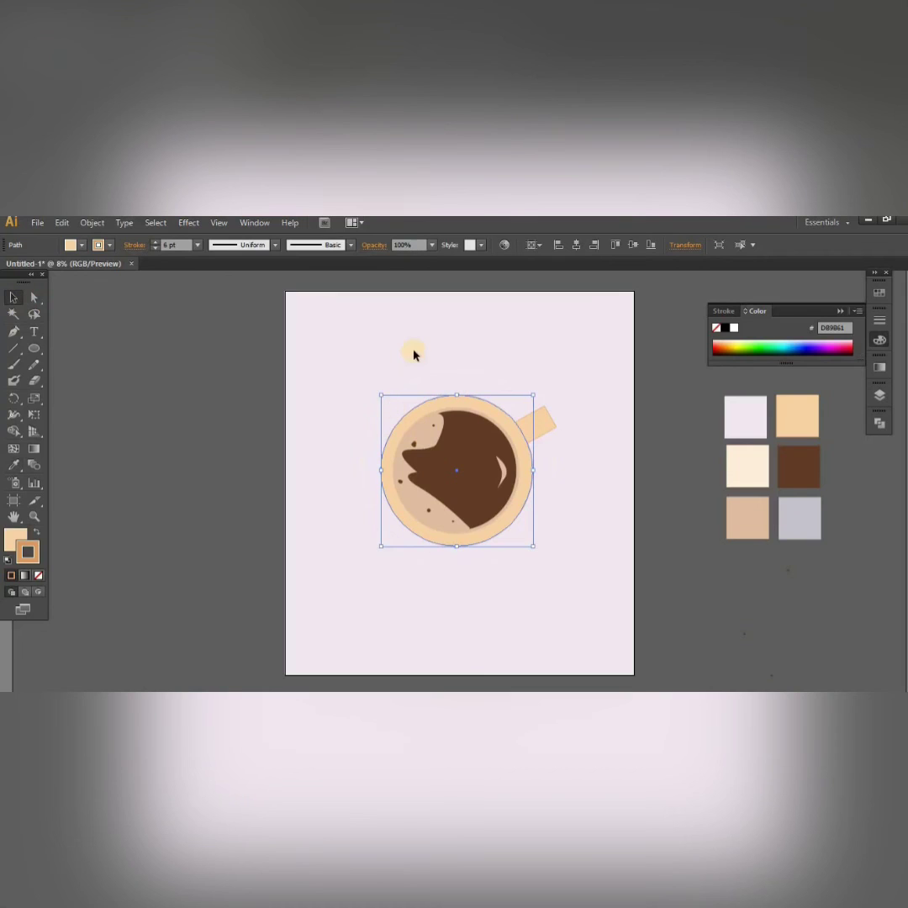
{"action": "left_click", "coordinate": [411, 375]}
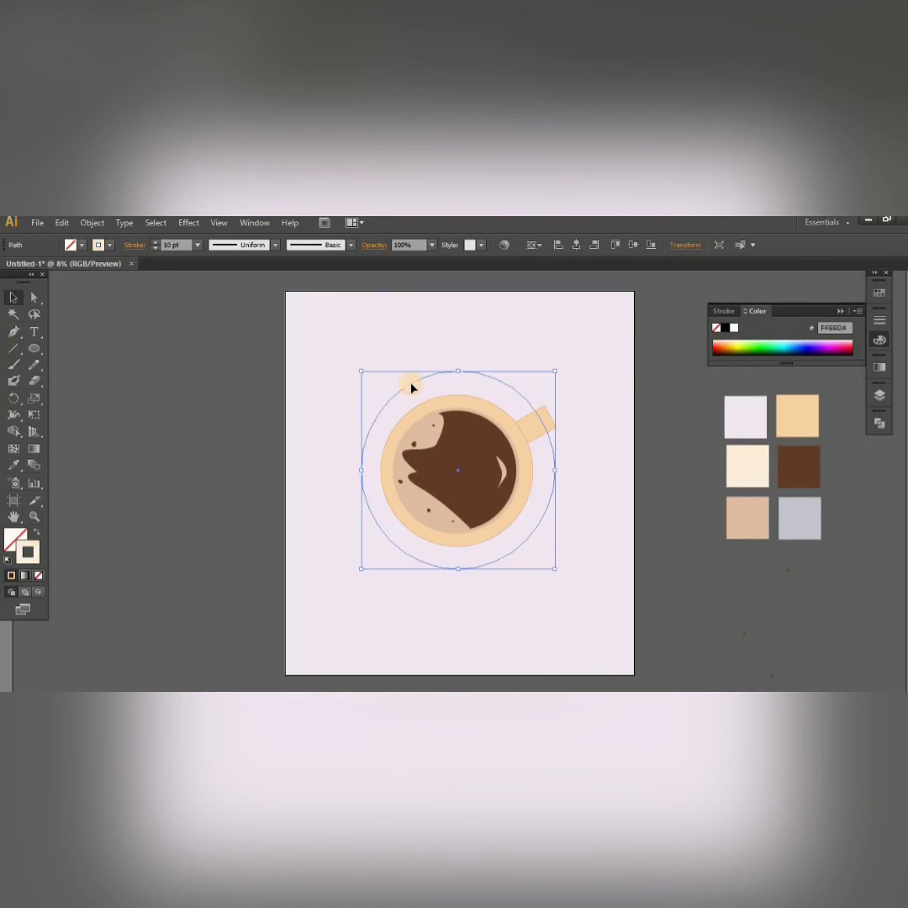
{"action": "left_click", "coordinate": [14, 465]}
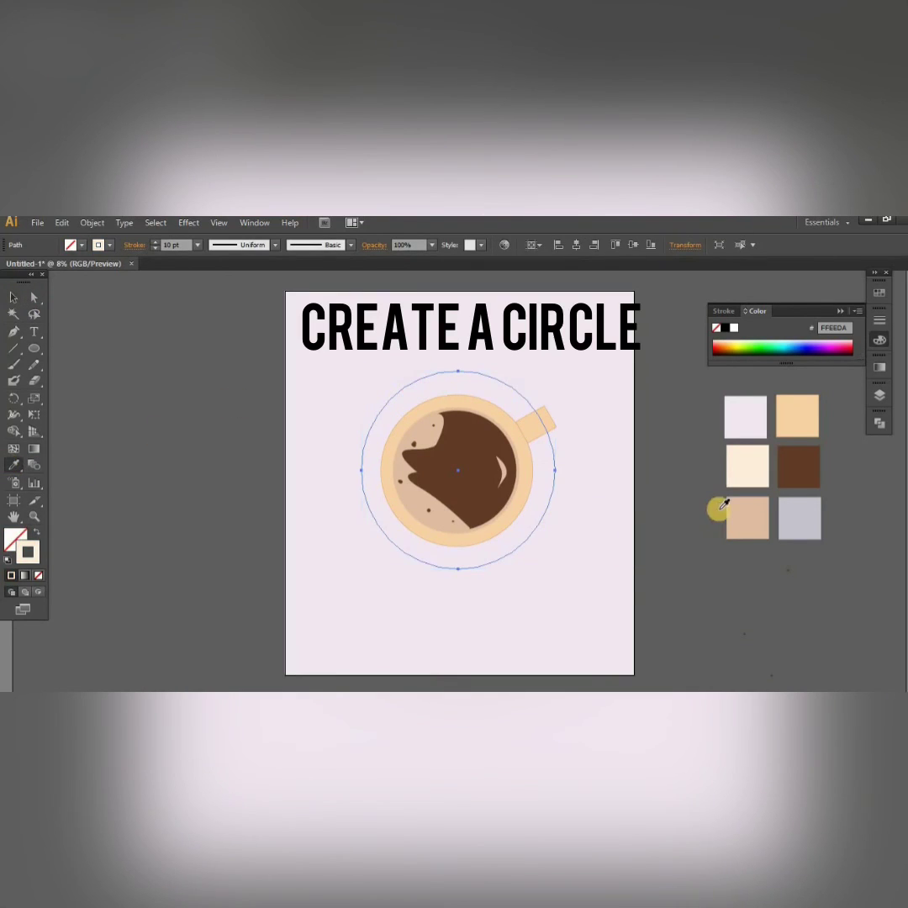
{"action": "left_click", "coordinate": [746, 473]}
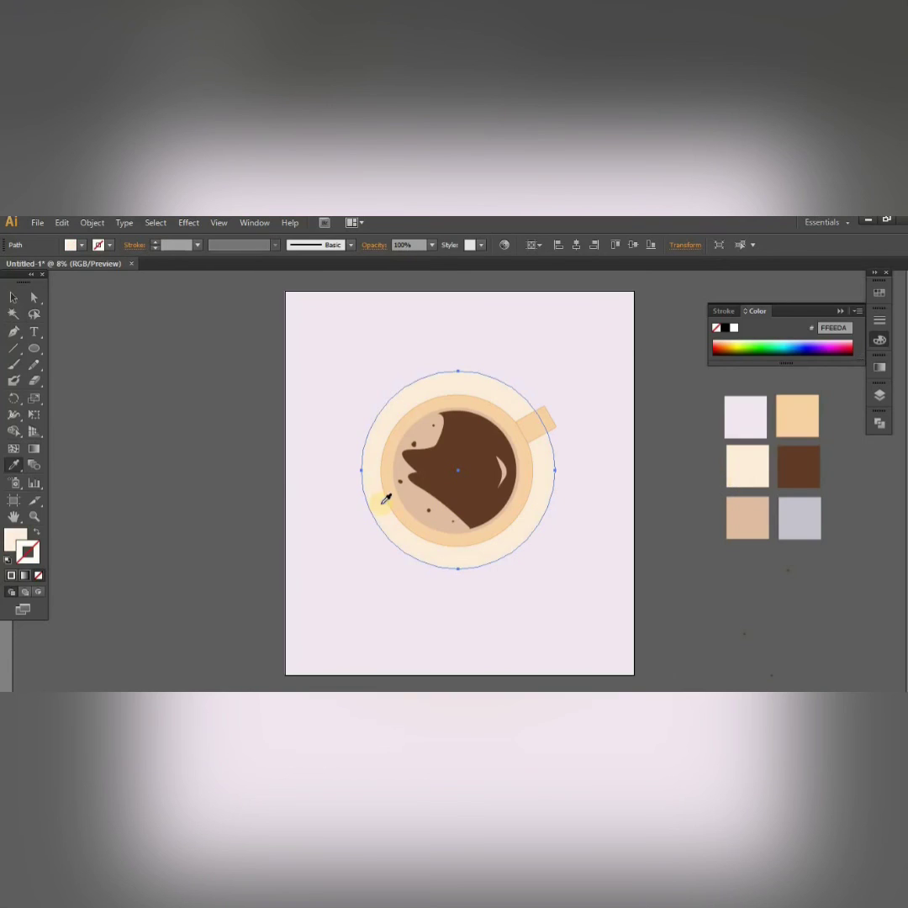
{"action": "left_click", "coordinate": [16, 300]}
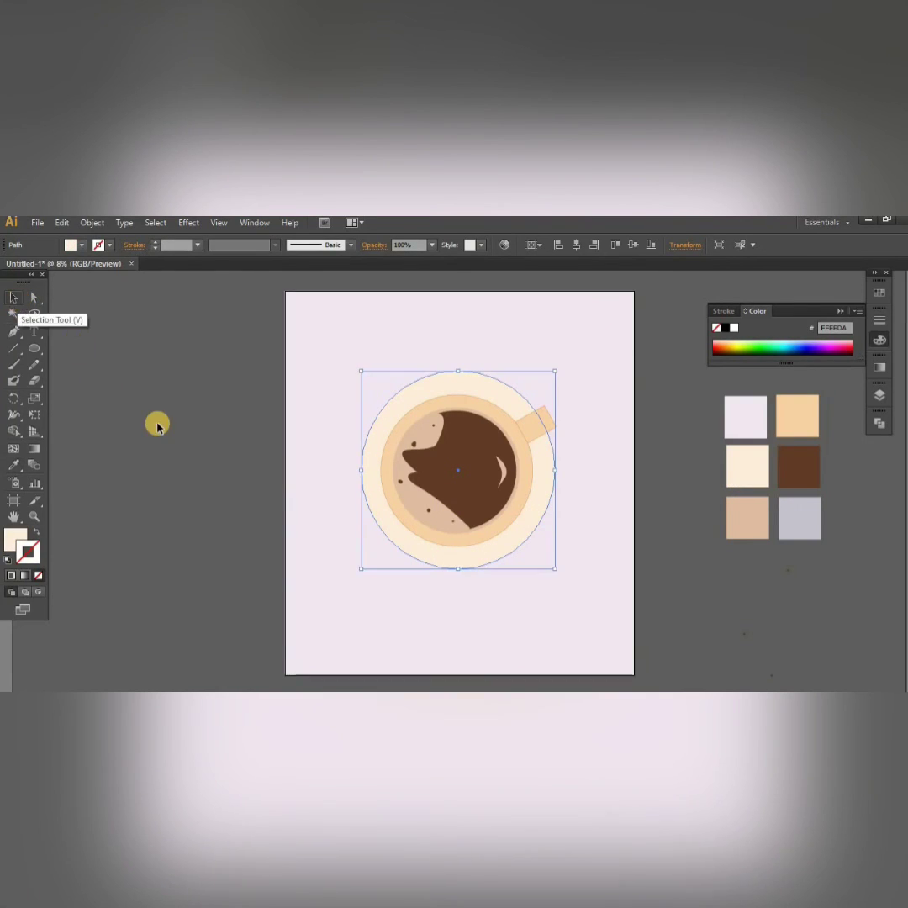
{"action": "left_click", "coordinate": [157, 424]}
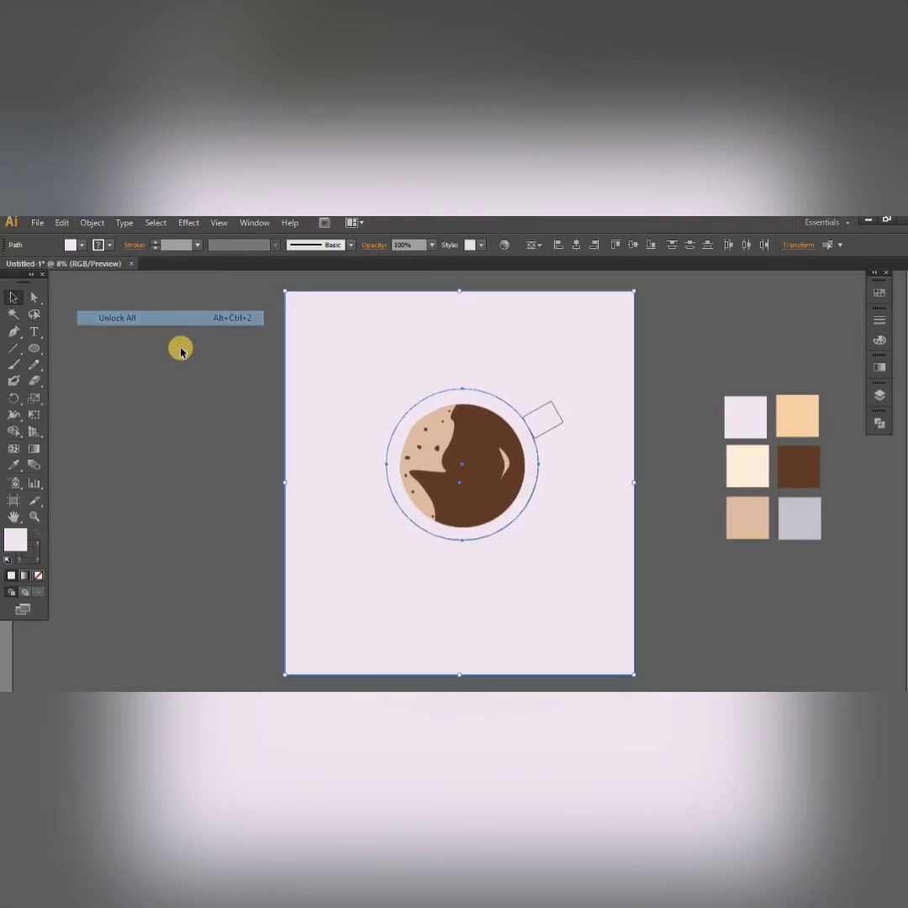
Step: Apply the cream palette swatch's fill (FFEEDA) and empty stroke to the cup circle around the coffee using the Eyedropper
{"action": "left_click", "coordinate": [178, 349]}
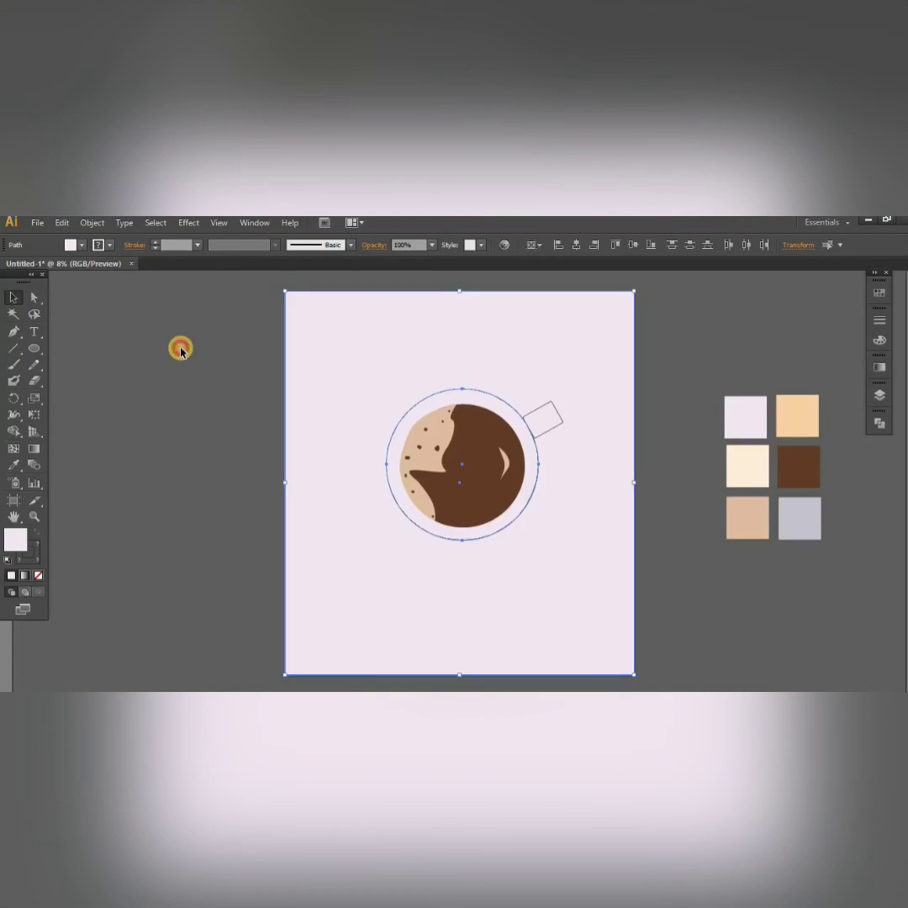
{"action": "left_click", "coordinate": [497, 400]}
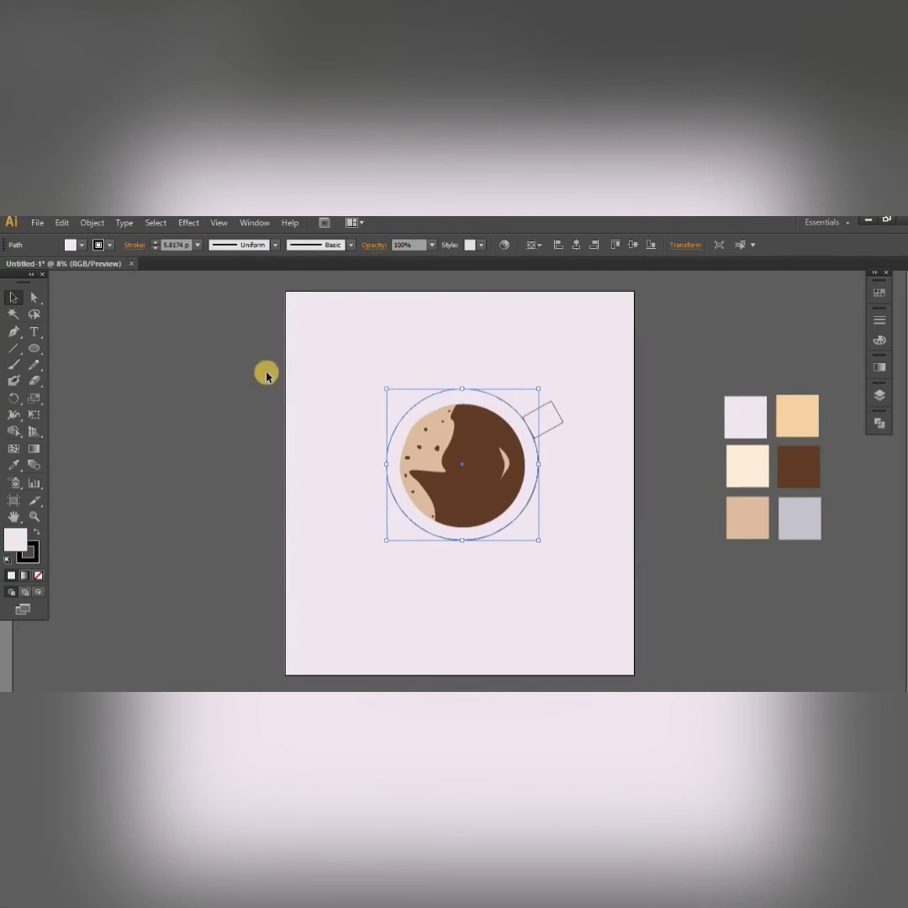
{"action": "left_click", "coordinate": [19, 468]}
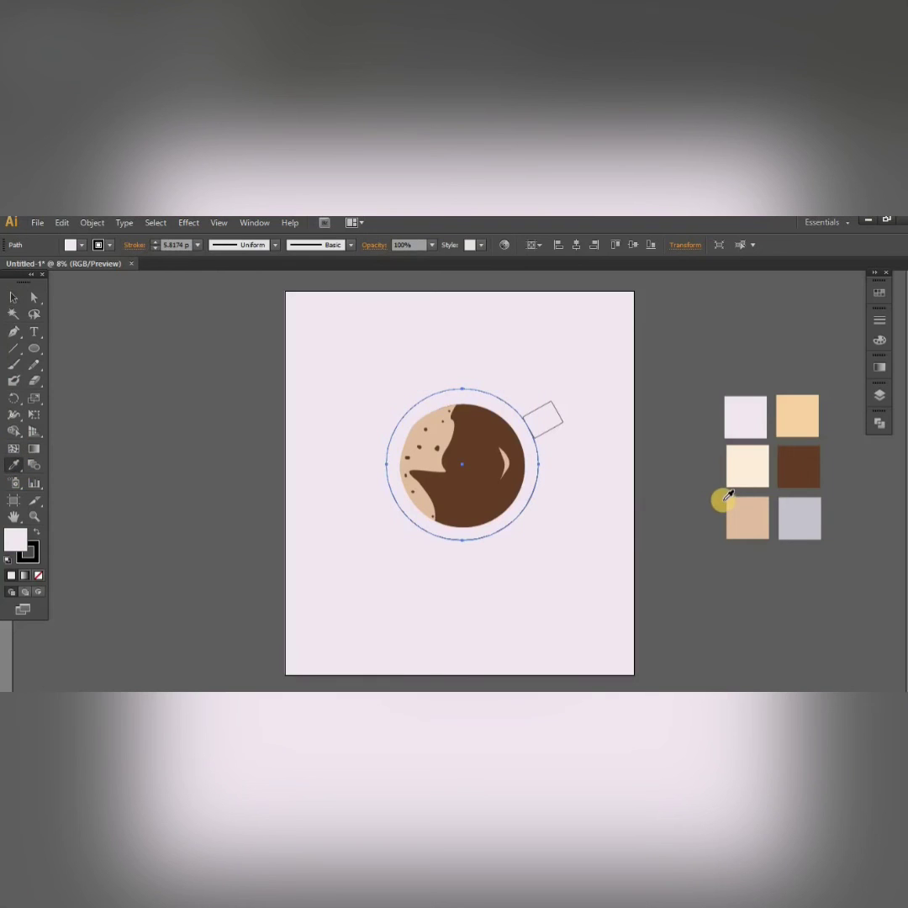
{"action": "left_click", "coordinate": [744, 473]}
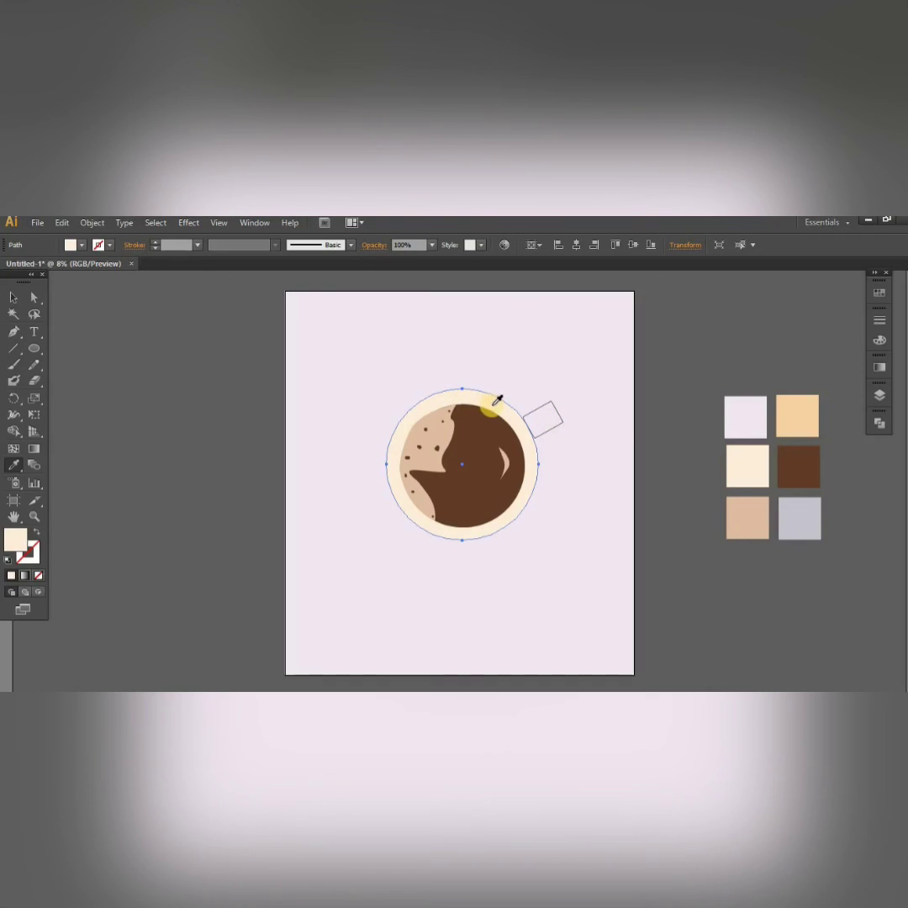
{"action": "double_click", "coordinate": [10, 542]}
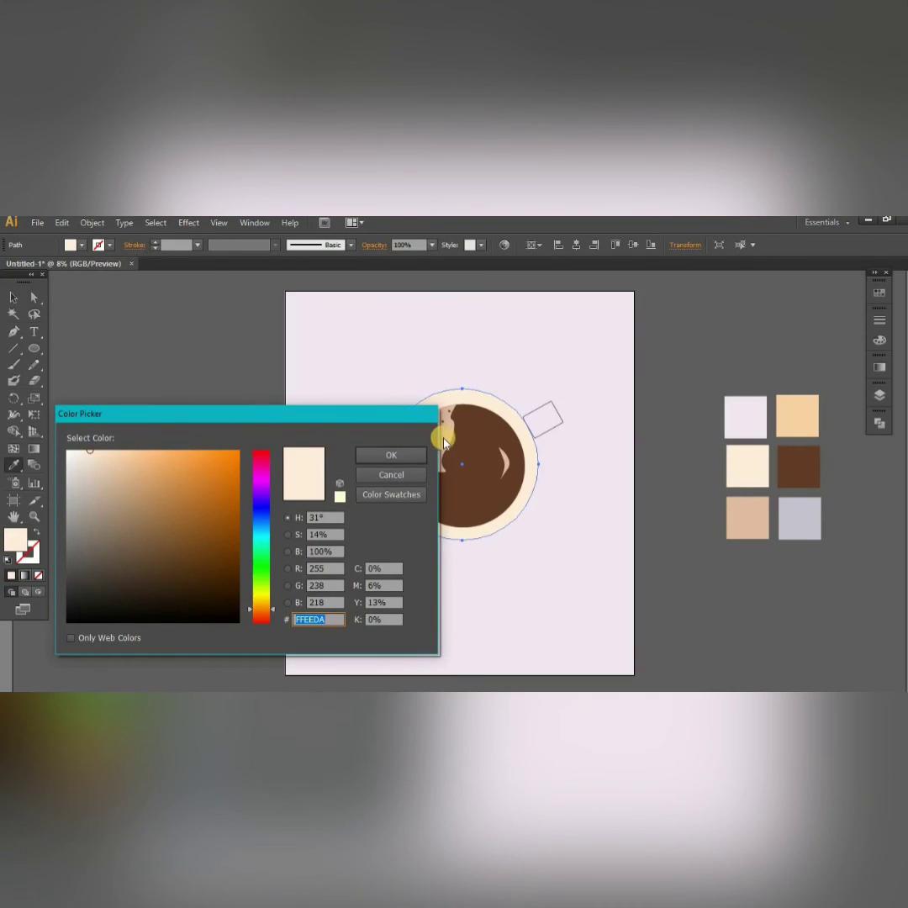
{"action": "left_click", "coordinate": [395, 458]}
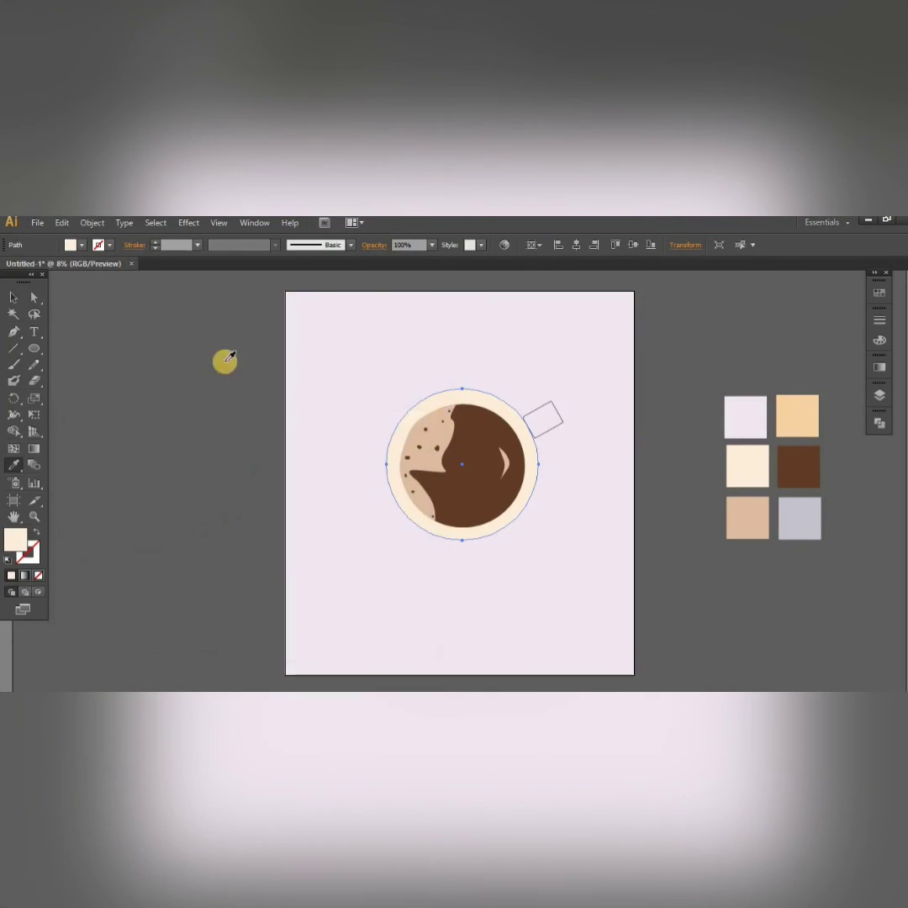
Step: Set the cup circle's opacity to 50% and pick the light orange EFC397 as its fill colour
{"action": "left_click", "coordinate": [12, 298]}
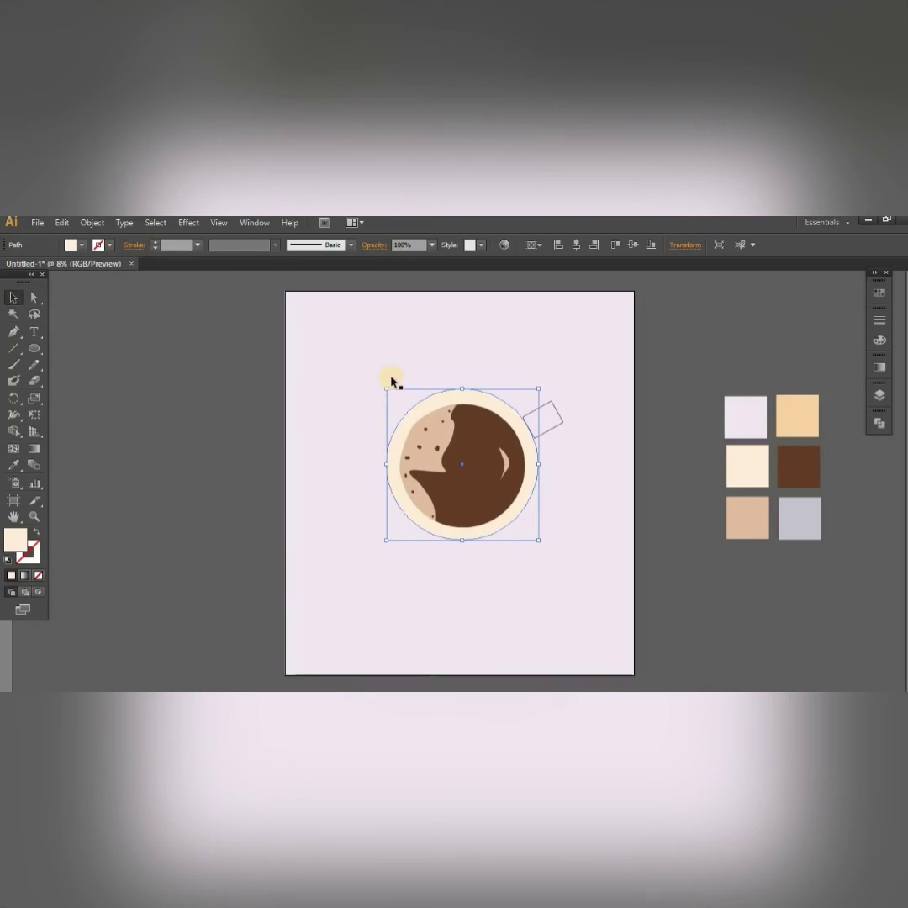
{"action": "left_click", "coordinate": [432, 244]}
{"action": "left_click", "coordinate": [445, 333]}
{"action": "double_click", "coordinate": [16, 540]}
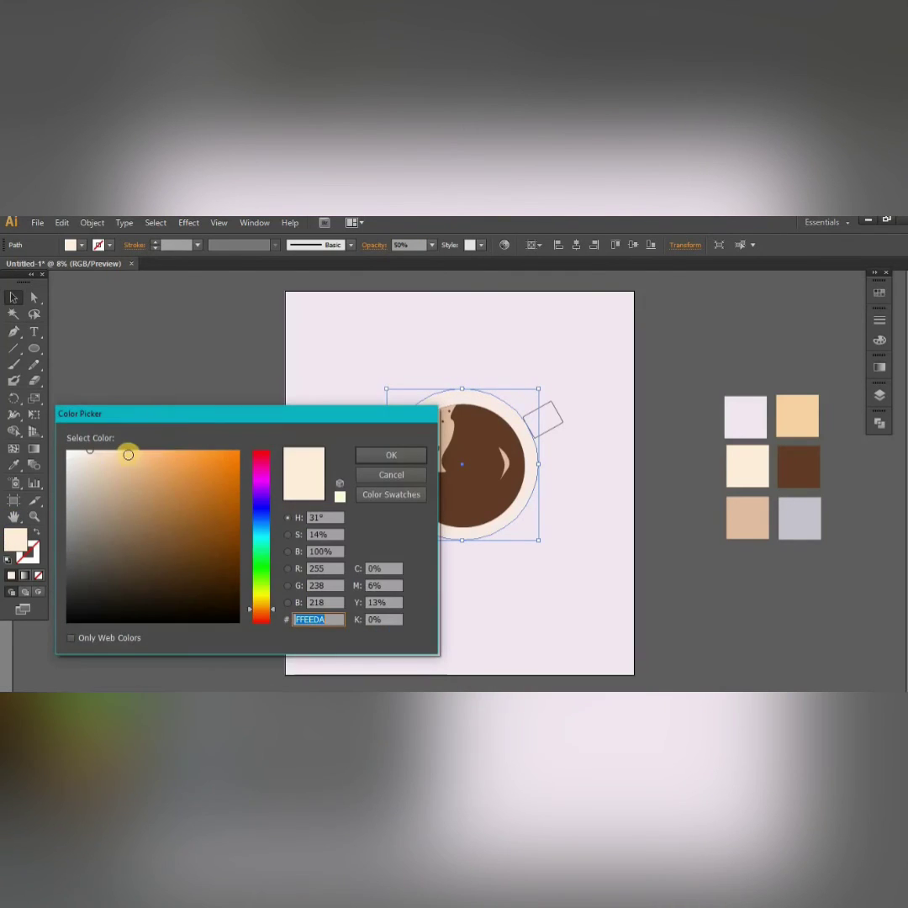
{"action": "left_click", "coordinate": [110, 456]}
{"action": "left_click", "coordinate": [132, 461]}
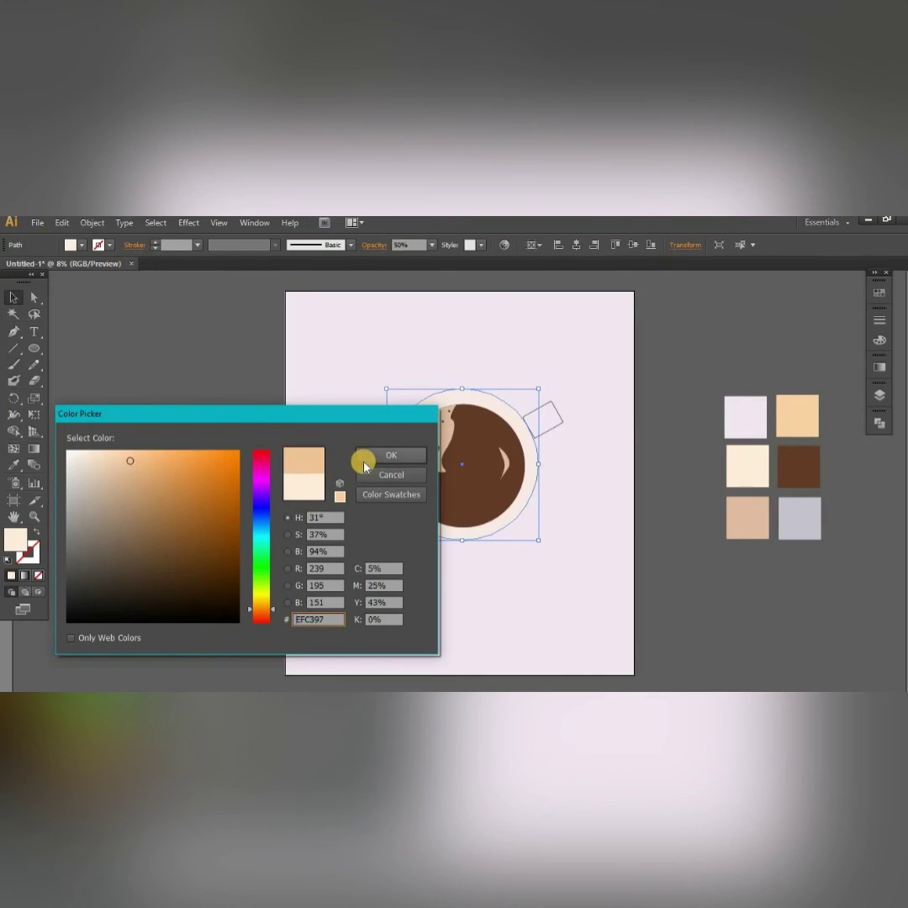